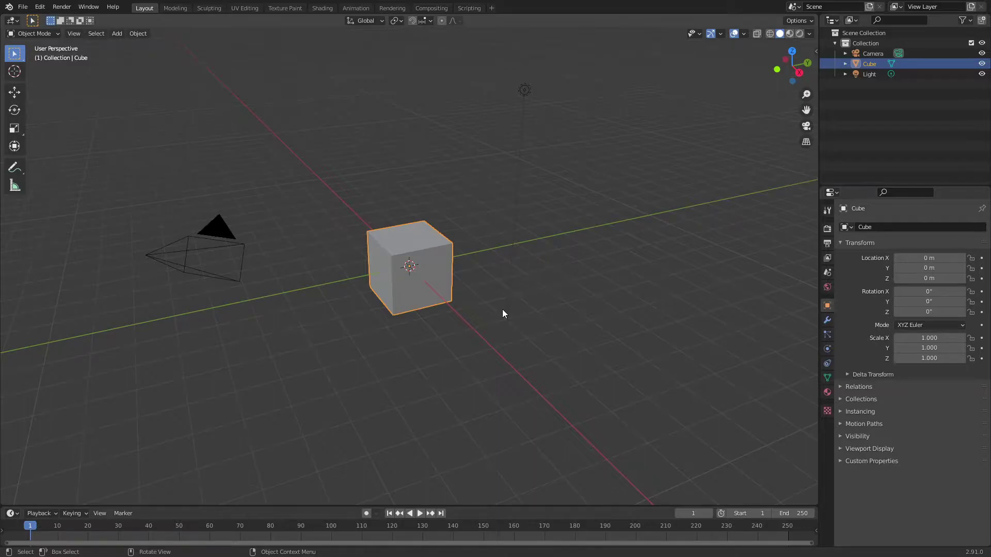
Show the N sidebar and test-drag the cube's Location, Rotation and Scale values, leaving them at 0.
{"action": "key", "text": "n"}
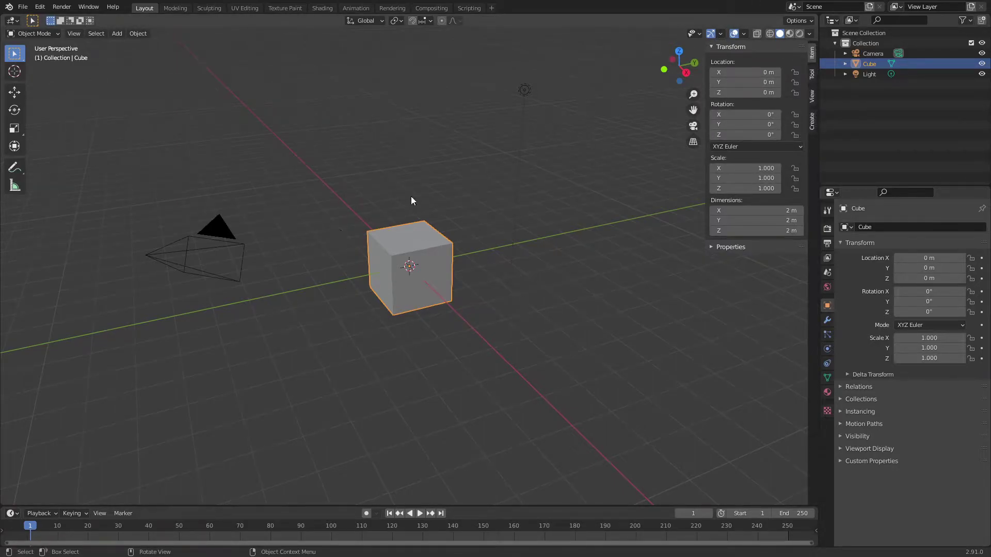
{"action": "mouse_move", "coordinate": [748, 72]}
{"action": "left_mouse_down"}
{"action": "mouse_move", "coordinate": [774, 72]}
{"action": "mouse_move", "coordinate": [723, 72]}
{"action": "mouse_move", "coordinate": [749, 73]}
{"action": "left_mouse_up"}
{"action": "mouse_move", "coordinate": [743, 134]}
{"action": "left_mouse_down"}
{"action": "mouse_move", "coordinate": [769, 135]}
{"action": "mouse_move", "coordinate": [743, 135]}
{"action": "left_mouse_up"}
{"action": "mouse_move", "coordinate": [748, 168]}
{"action": "left_mouse_down"}
{"action": "mouse_move", "coordinate": [774, 169]}
{"action": "mouse_move", "coordinate": [749, 168]}
{"action": "left_mouse_up"}
{"action": "middle_click_drag", "start_coordinate": [360, 196], "coordinate": [385, 202]}
Add a driver to the cube's Z rotation, delete its var variable, and set the expression to frame.
{"action": "right_click", "coordinate": [745, 131]}
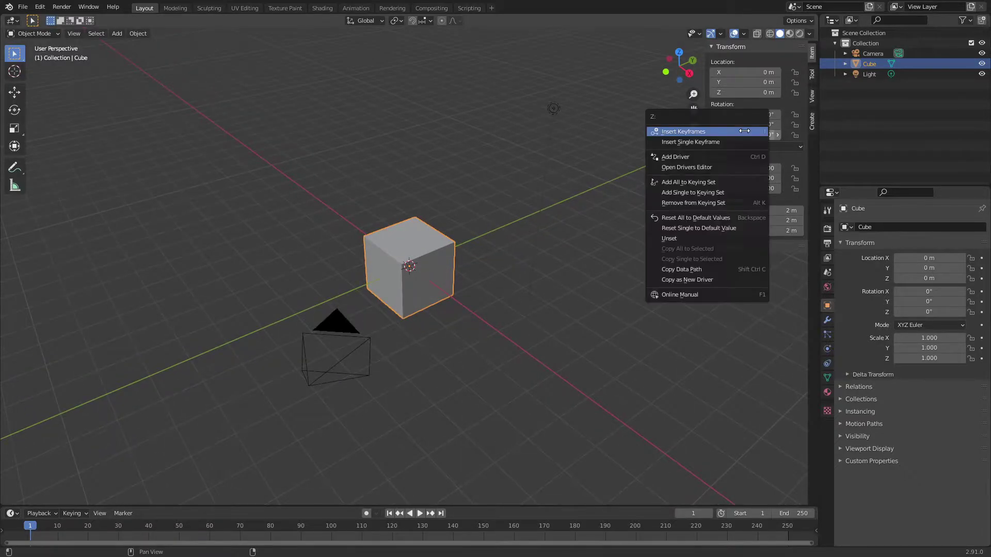
{"action": "left_click", "coordinate": [682, 156]}
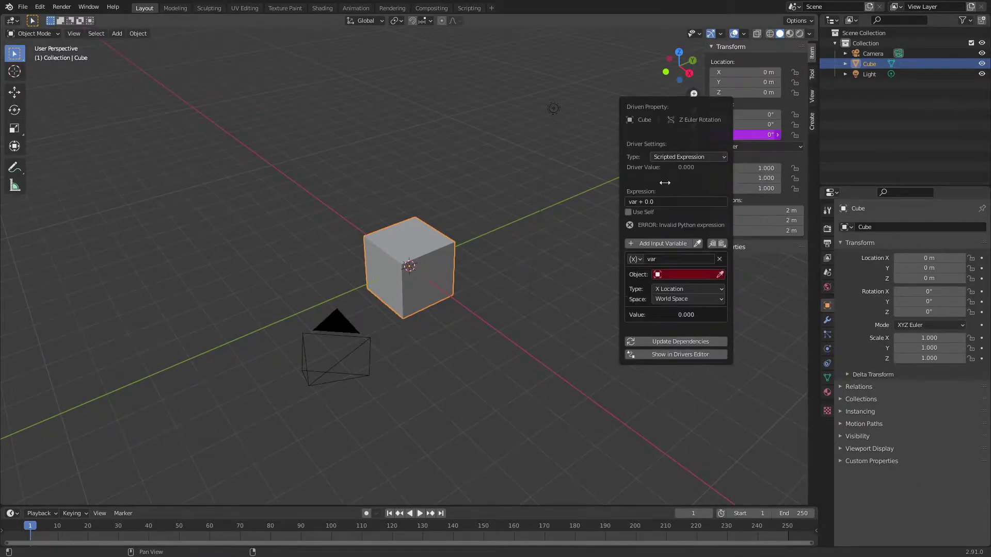
{"action": "left_click", "coordinate": [719, 259]}
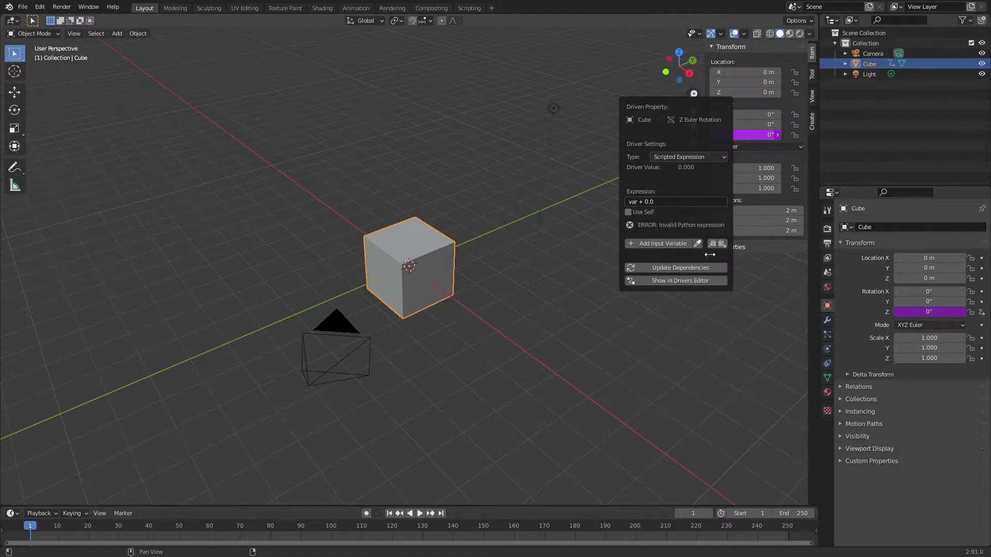
{"action": "left_click", "coordinate": [690, 203]}
{"action": "key", "text": "ctrl+a"}
{"action": "key", "text": "BackSpace"}
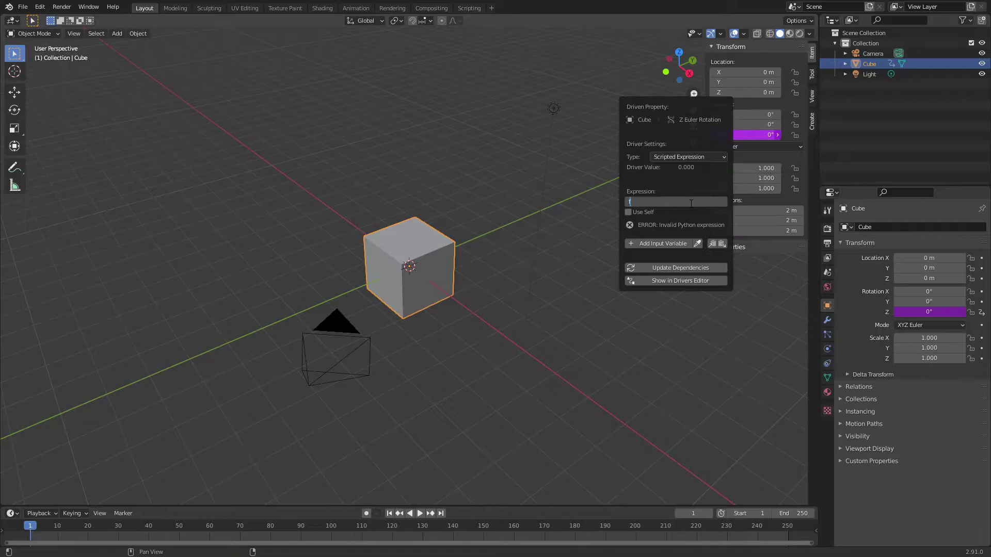
{"action": "type", "text": "frame"}
{"action": "key", "text": "Return"}
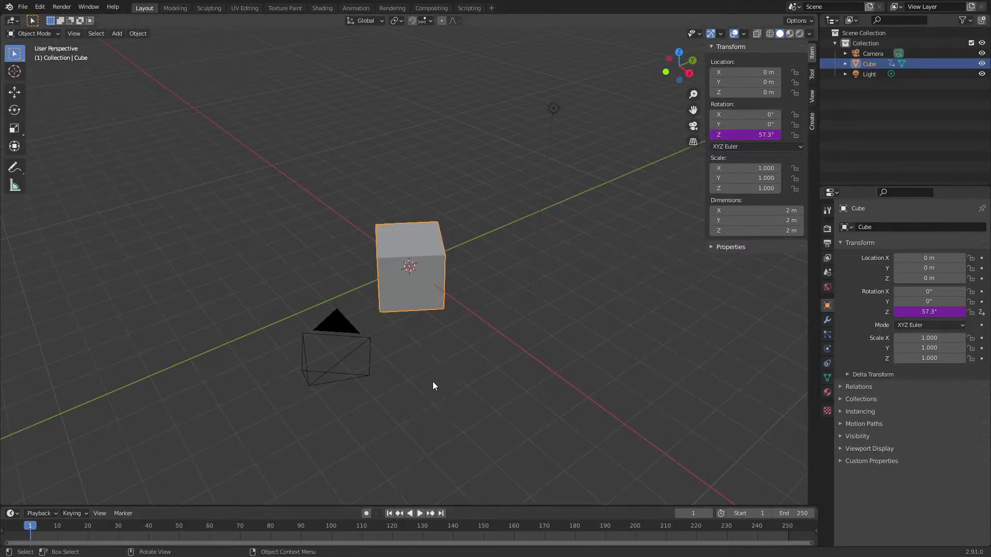
Play the animation to watch the cube spin under the frame driver, then stop playback.
{"action": "middle_click_drag", "start_coordinate": [432, 383], "coordinate": [368, 414]}
{"action": "key", "text": "space"}
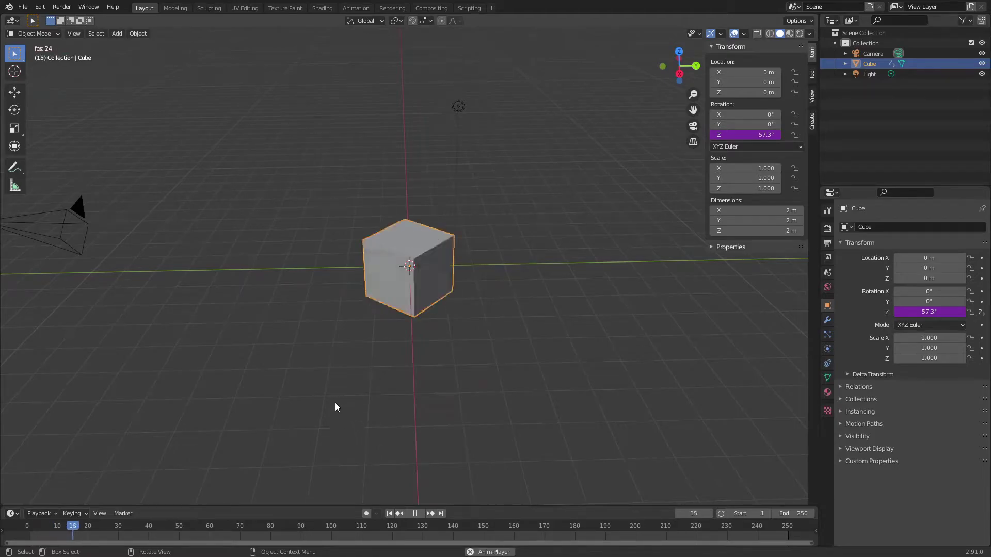
{"action": "middle_click_drag", "start_coordinate": [337, 376], "coordinate": [342, 411]}
{"action": "scroll", "coordinate": [349, 358], "scroll_direction": "up", "scroll_amount": 5}
{"action": "scroll", "coordinate": [349, 363], "scroll_direction": "down", "scroll_amount": 3}
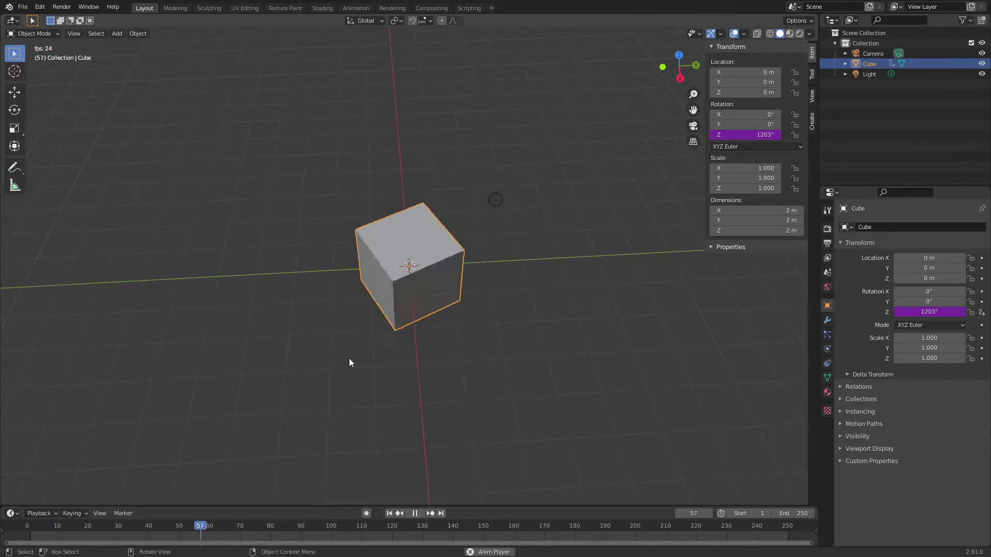
{"action": "key", "text": "Escape"}
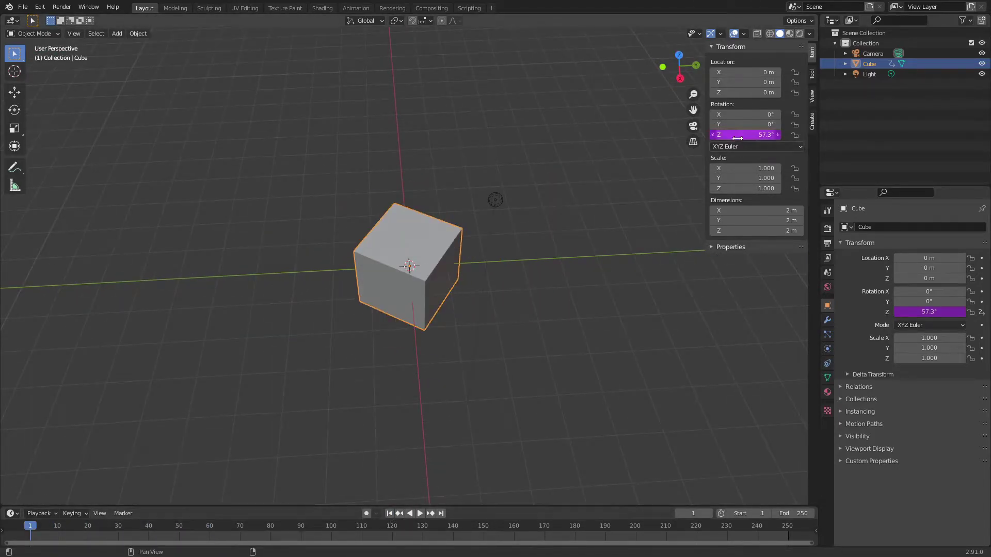
Remove the Z rotation driver and keyframe the cube's location at frame 1.
{"action": "key", "text": "ctrl+alt+d"}
{"action": "scroll", "coordinate": [410, 266], "scroll_direction": "down", "scroll_amount": 3}
{"action": "key", "text": "i"}
Move the cube at frame 105, keyframe its location again, and split the viewport in two.
{"action": "left_click", "coordinate": [346, 532]}
{"action": "scroll", "coordinate": [376, 306], "scroll_direction": "down", "scroll_amount": 4}
{"action": "key", "text": "g"}
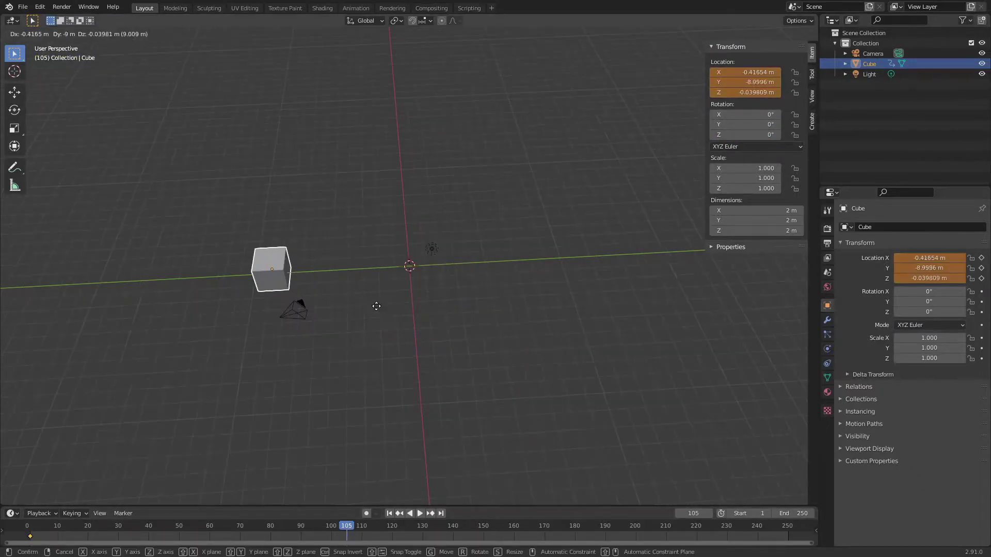
{"action": "left_click", "coordinate": [376, 307]}
{"action": "key", "text": "i"}
{"action": "left_click_drag", "start_coordinate": [806, 15], "coordinate": [356, 47]}
{"action": "left_click", "coordinate": [373, 21]}
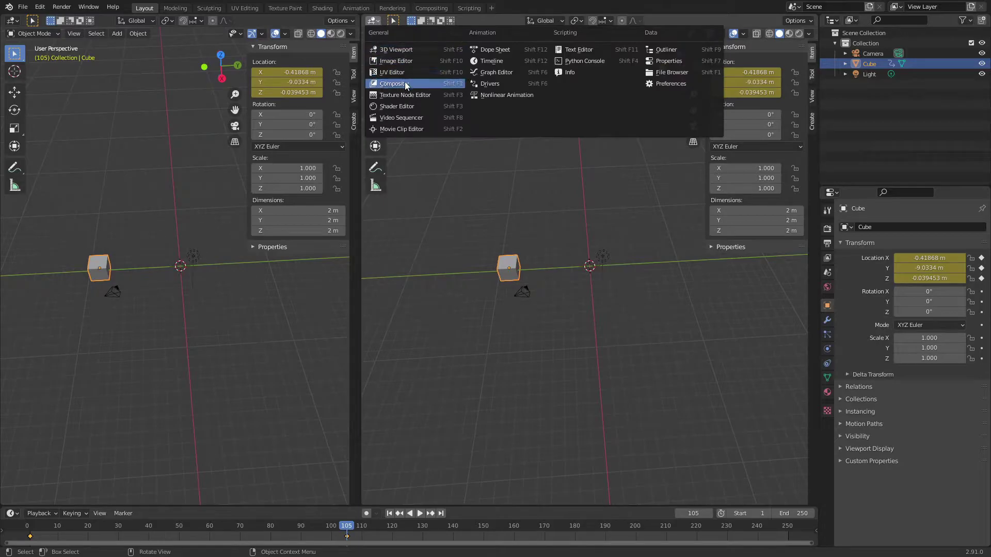
Turn the new area into a Graph Editor framing all location keyframes, then start moving the cube along Y.
{"action": "left_click", "coordinate": [485, 72]}
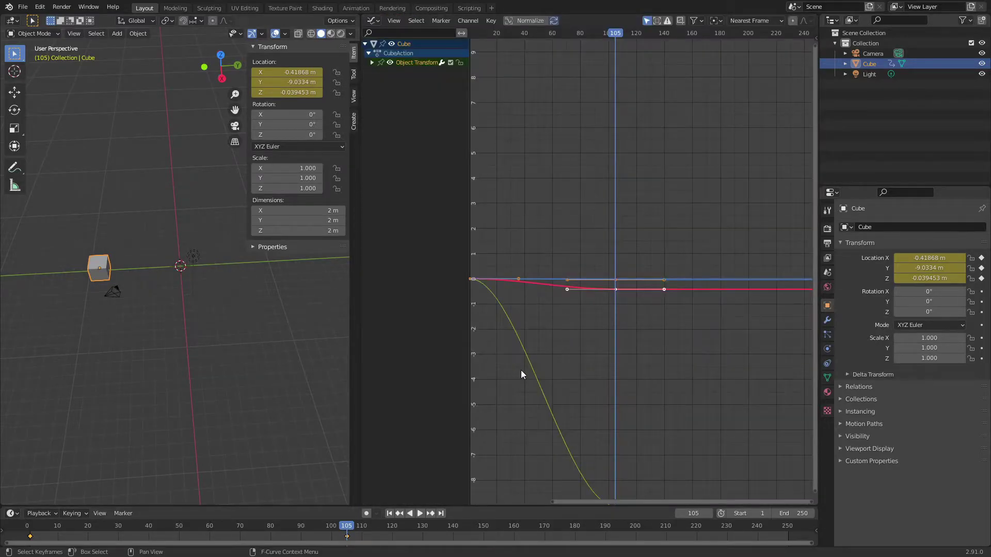
{"action": "middle_click_drag", "start_coordinate": [522, 374], "coordinate": [551, 288]}
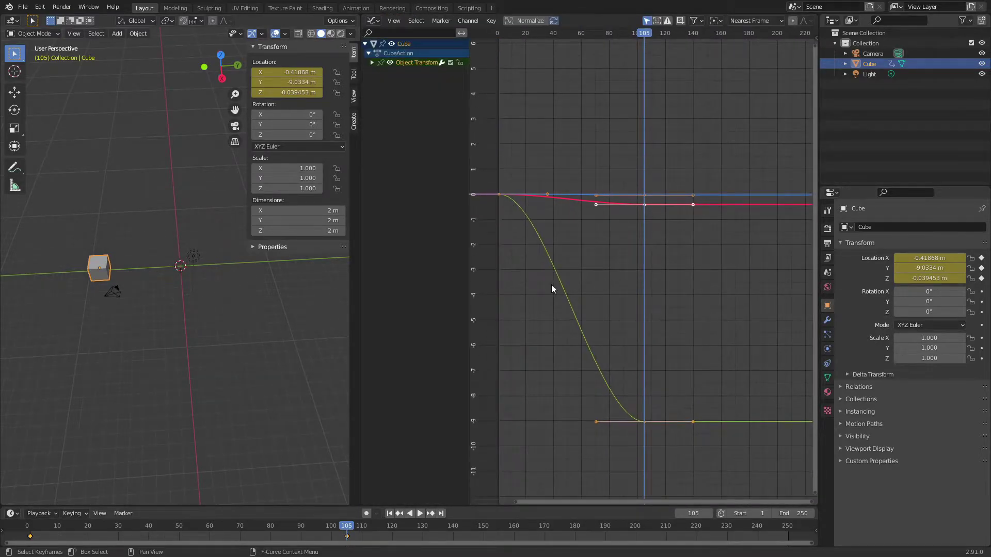
{"action": "scroll", "coordinate": [634, 396], "scroll_direction": "down", "scroll_amount": 2}
{"action": "middle_click_drag", "start_coordinate": [640, 398], "coordinate": [600, 369]}
{"action": "scroll", "coordinate": [600, 368], "scroll_direction": "down", "scroll_amount": 2}
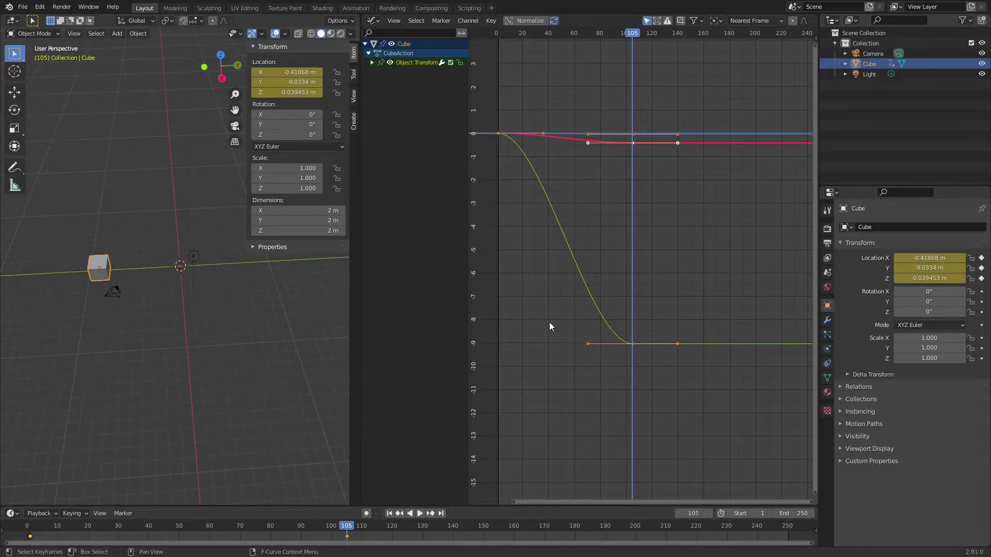
{"action": "middle_click_drag", "start_coordinate": [549, 322], "coordinate": [620, 416]}
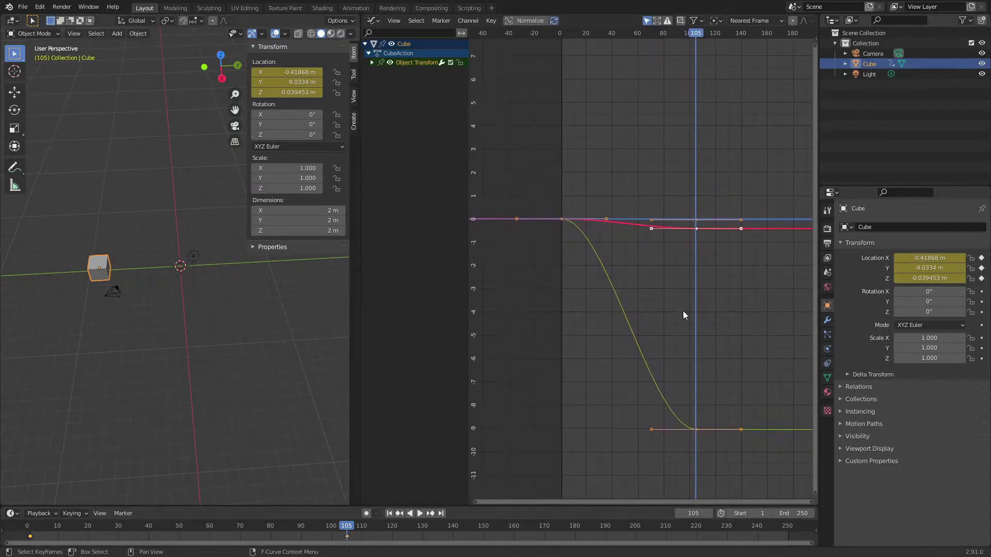
{"action": "scroll", "coordinate": [687, 314], "scroll_direction": "down", "scroll_amount": 5}
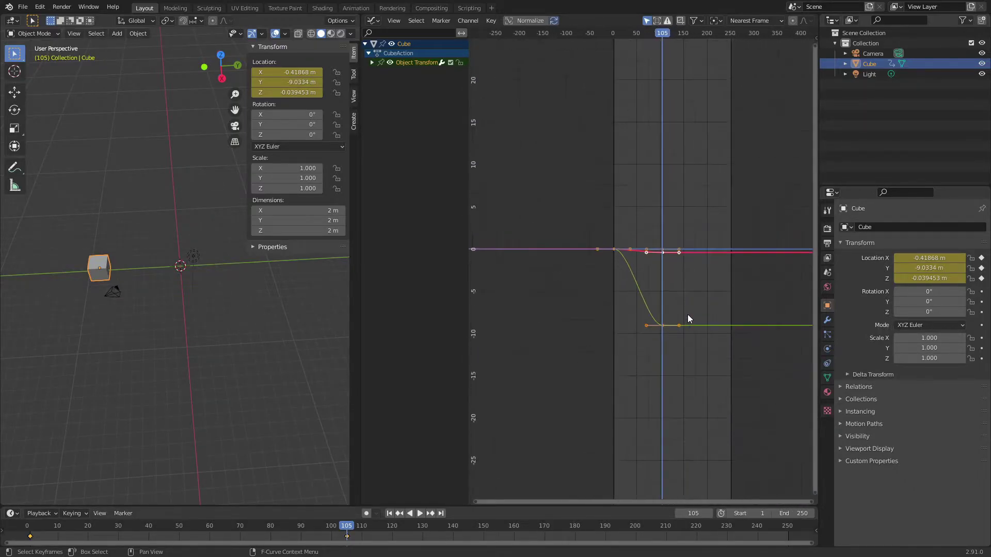
{"action": "middle_click_drag", "start_coordinate": [689, 319], "coordinate": [626, 384], "text": "ctrl"}
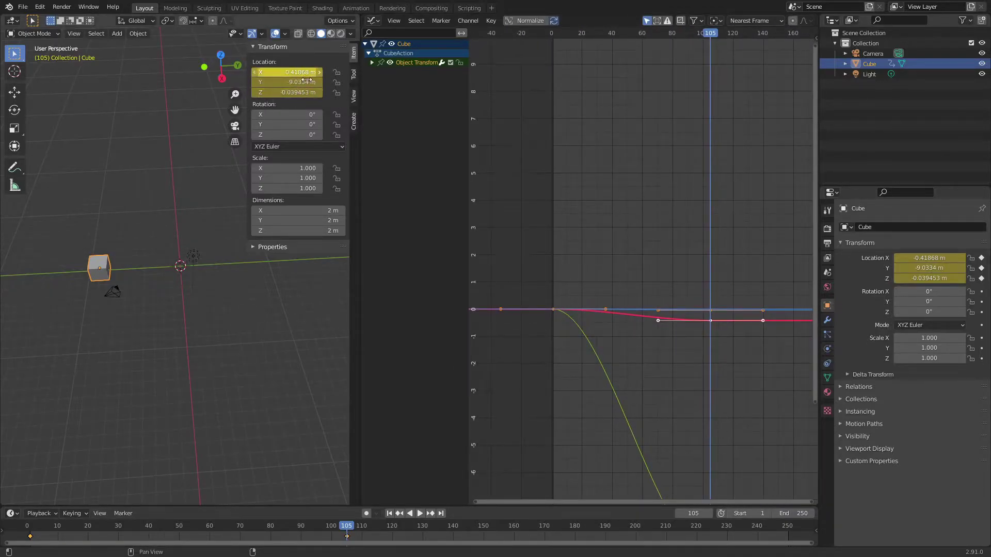
{"action": "key", "text": "Home"}
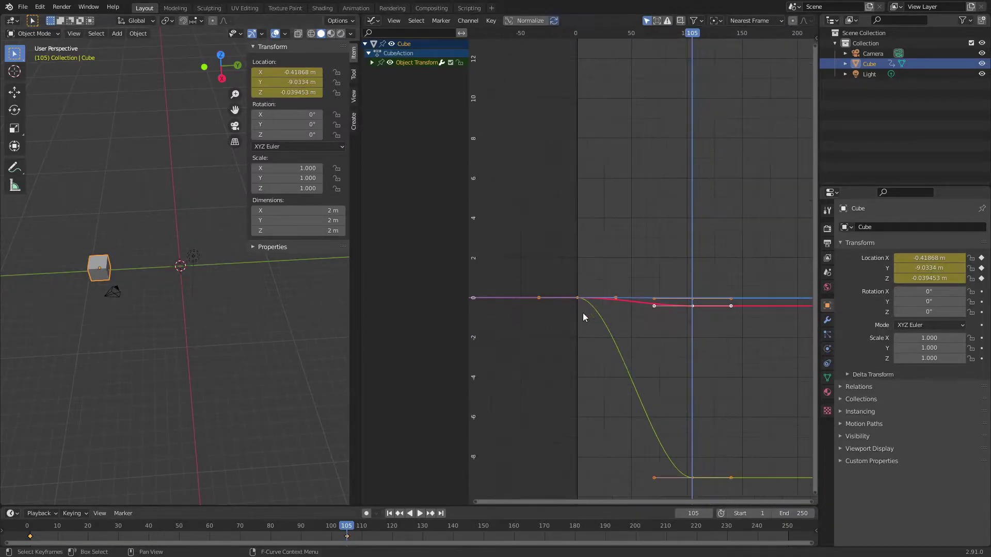
{"action": "key", "text": "g"}
{"action": "key", "text": "y"}
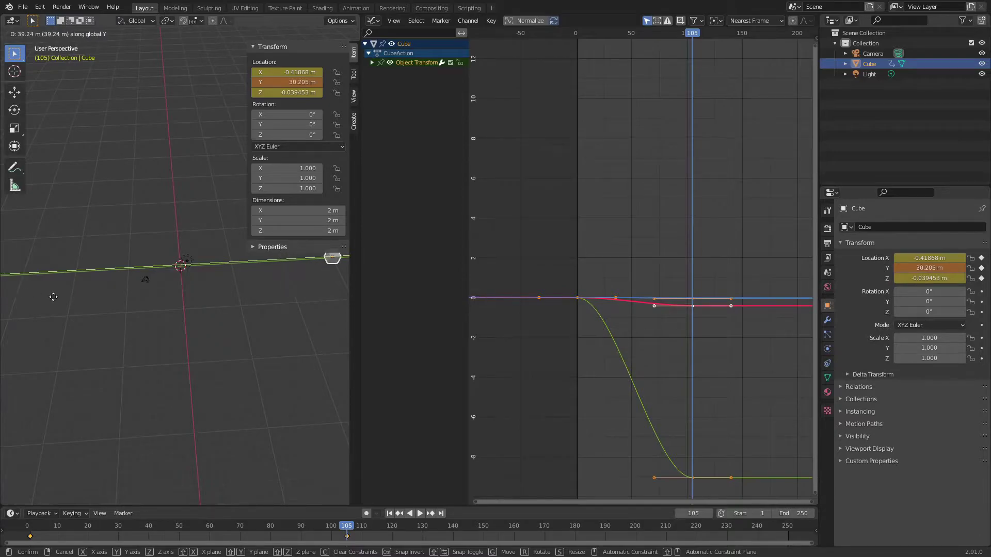
Cancel the move, then move the cube along Y again and confirm it at its keyed position.
{"action": "key", "text": "Escape"}
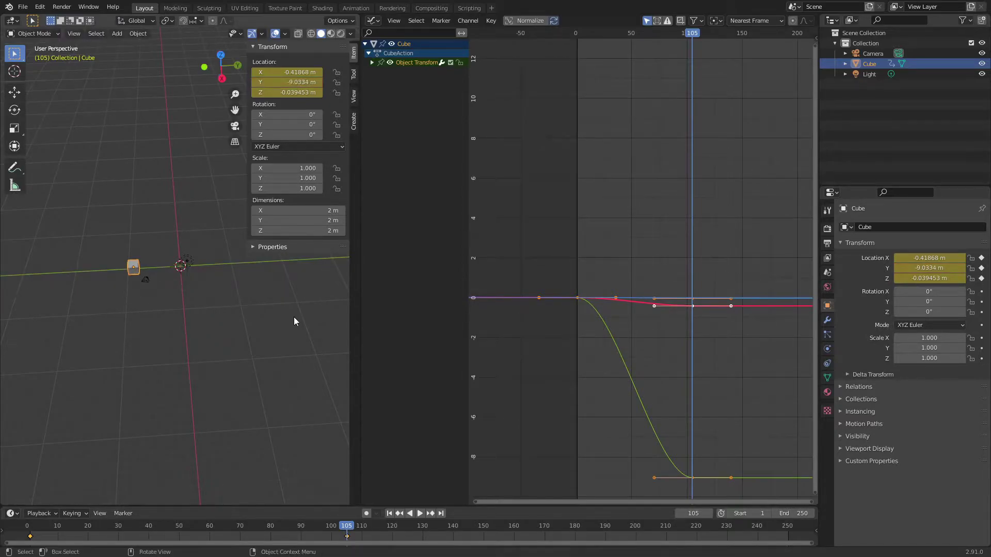
{"action": "middle_click_drag", "start_coordinate": [189, 361], "coordinate": [163, 267]}
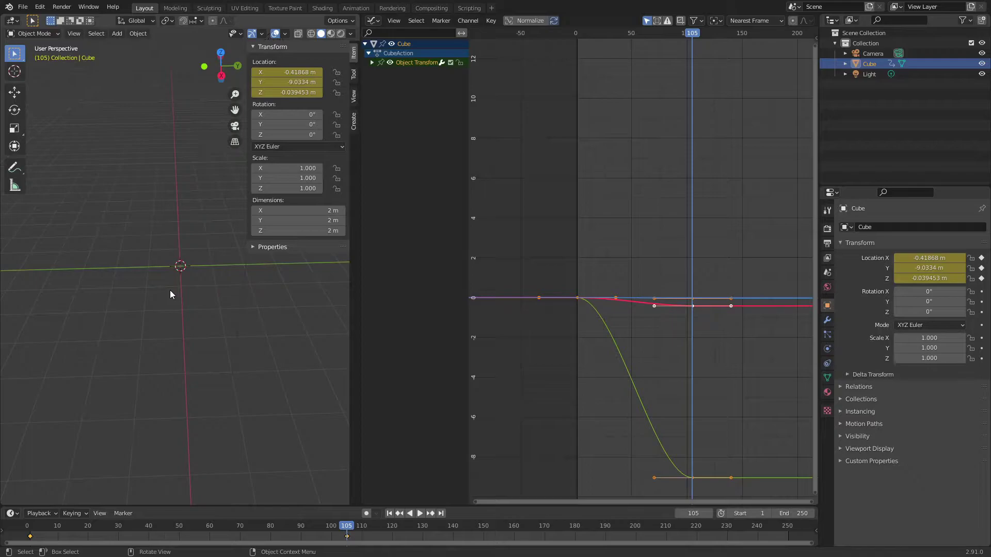
{"action": "scroll", "coordinate": [166, 290], "scroll_direction": "down", "scroll_amount": 5}
{"action": "key", "text": "g"}
{"action": "key", "text": "y"}
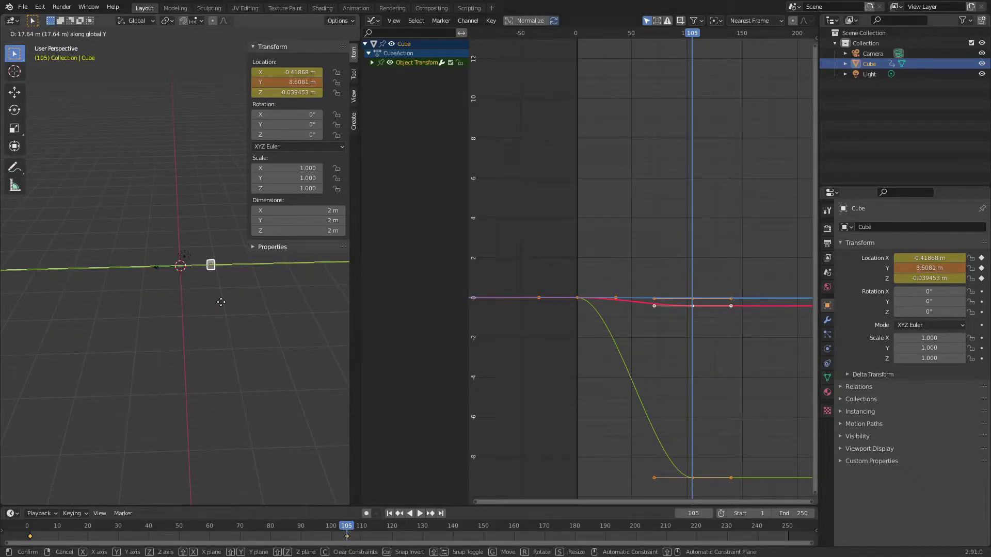
{"action": "left_click", "coordinate": [229, 295]}
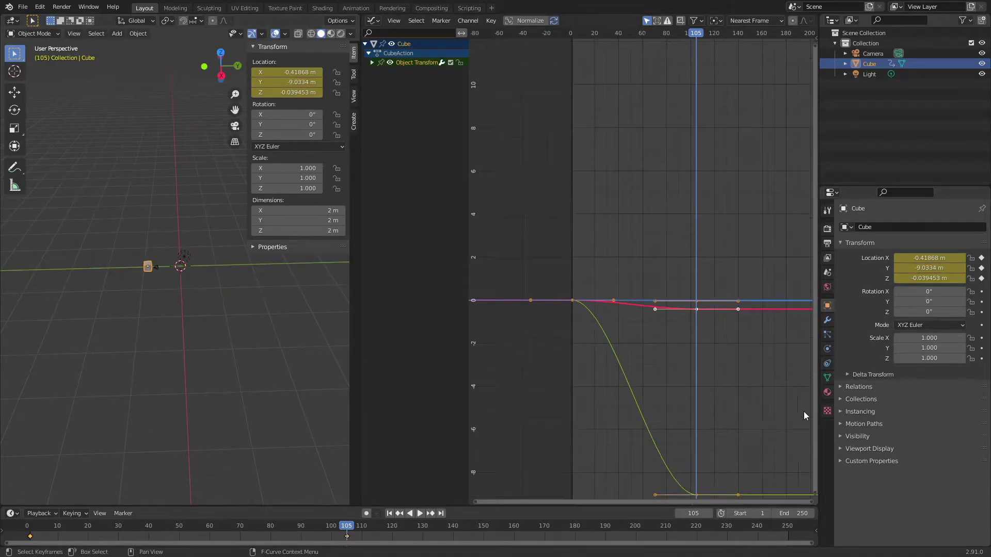
Deselect all keyframes in the Graph Editor with a box selection over empty space.
{"action": "scroll", "coordinate": [707, 428], "scroll_direction": "down", "scroll_amount": 2}
{"action": "scroll", "coordinate": [691, 403], "scroll_direction": "up", "scroll_amount": 3}
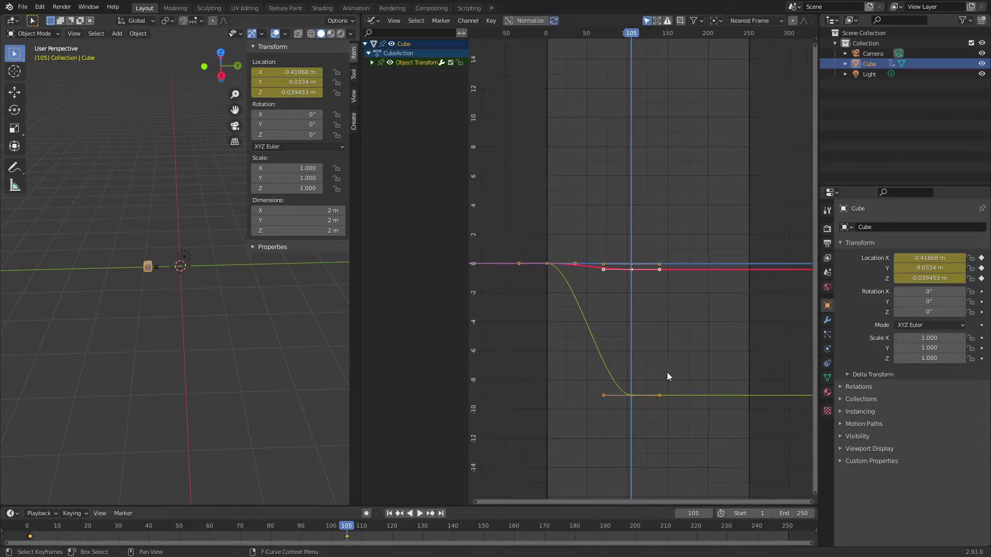
{"action": "scroll", "coordinate": [199, 309], "scroll_direction": "up", "scroll_amount": 3}
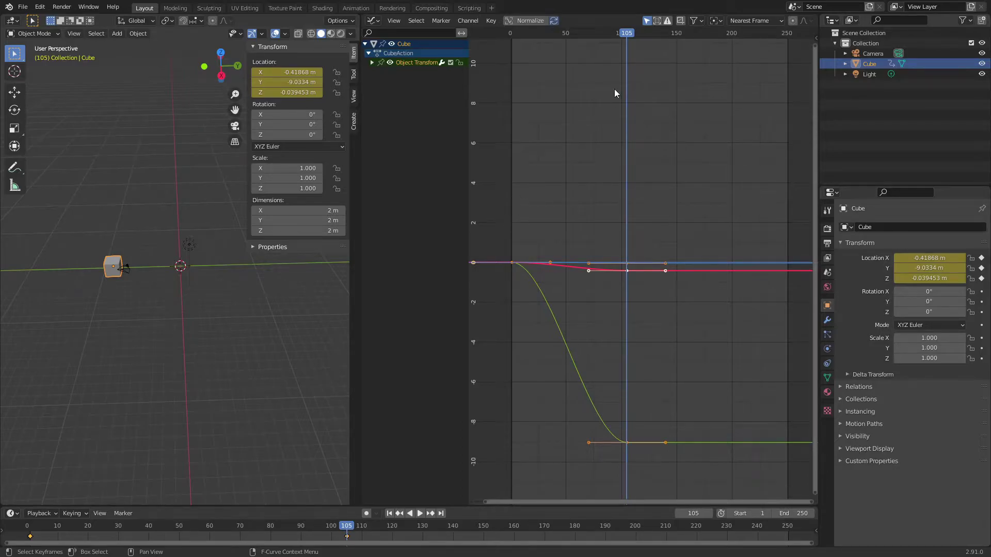
{"action": "left_click_drag", "start_coordinate": [628, 40], "coordinate": [527, 151]}
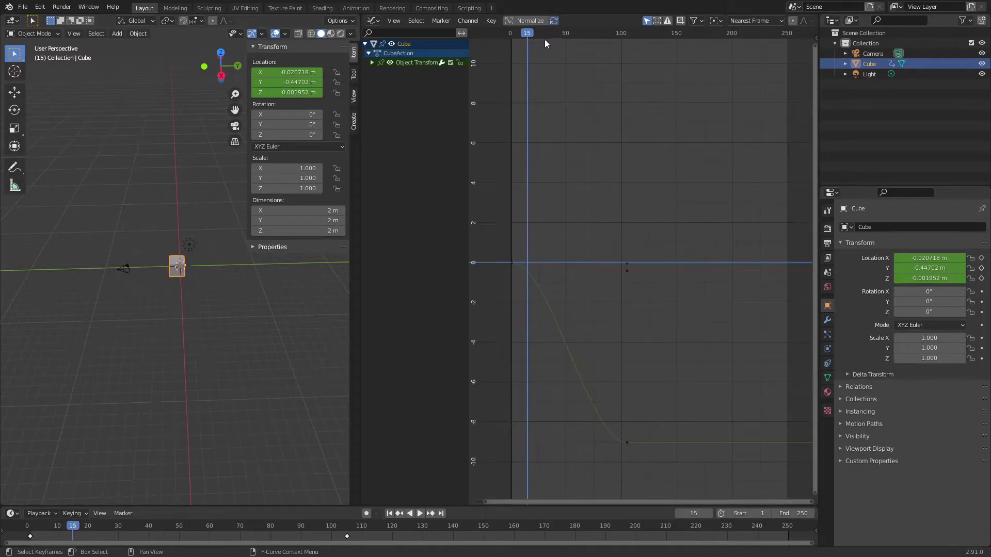
Pull the final Y keyframe's left handle down and left so the curve dips before settling.
{"action": "left_click_drag", "start_coordinate": [544, 39], "coordinate": [630, 48]}
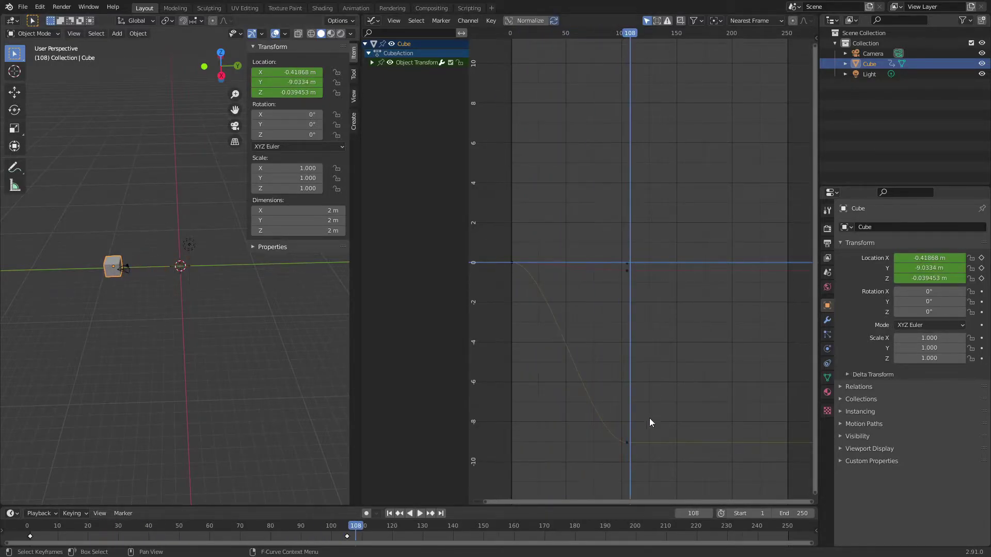
{"action": "left_click", "coordinate": [627, 443]}
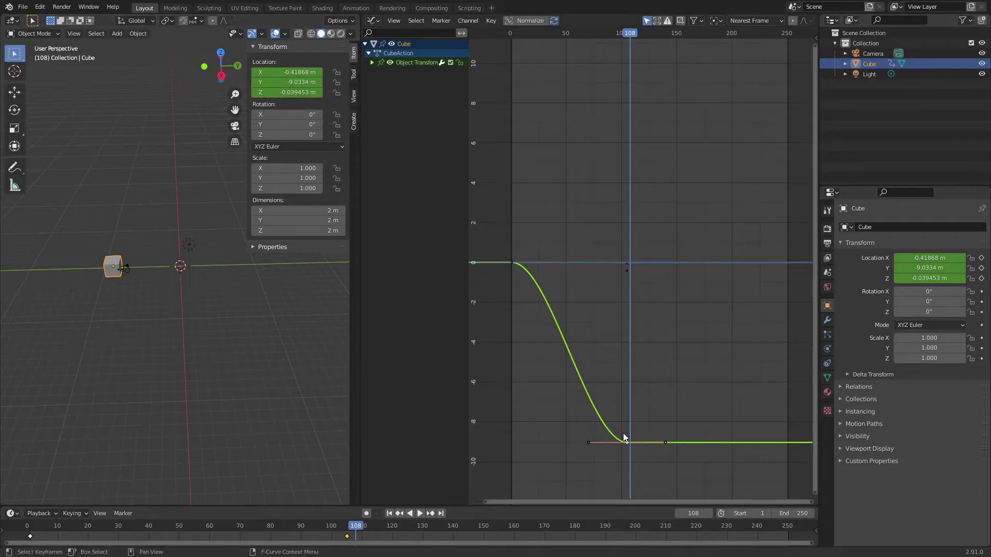
{"action": "left_click", "coordinate": [593, 441]}
{"action": "middle_click_drag", "start_coordinate": [615, 422], "coordinate": [631, 336]}
{"action": "key", "text": "g"}
{"action": "left_click", "coordinate": [602, 453]}
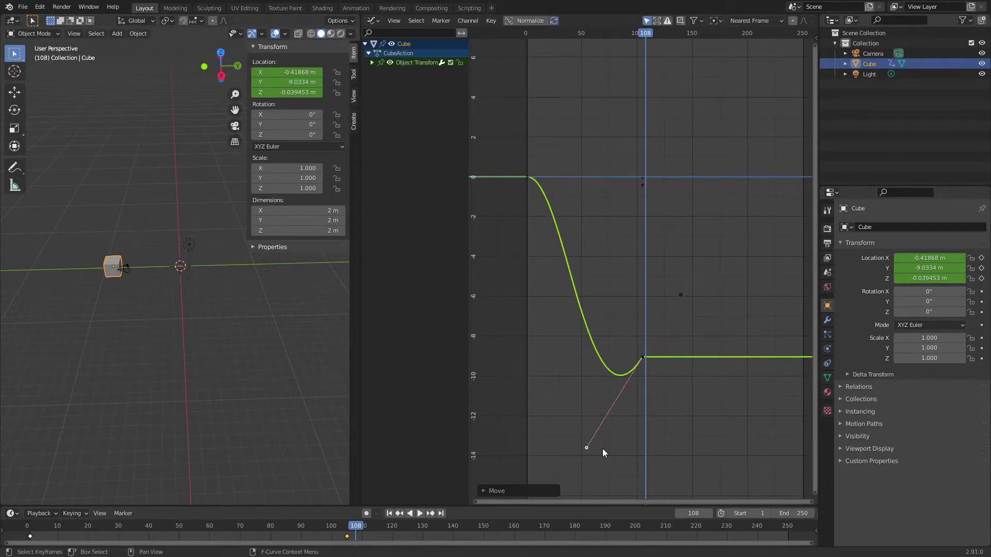
Scrub back to the start and play the animation to check the new motion.
{"action": "left_click_drag", "start_coordinate": [617, 33], "coordinate": [524, 54]}
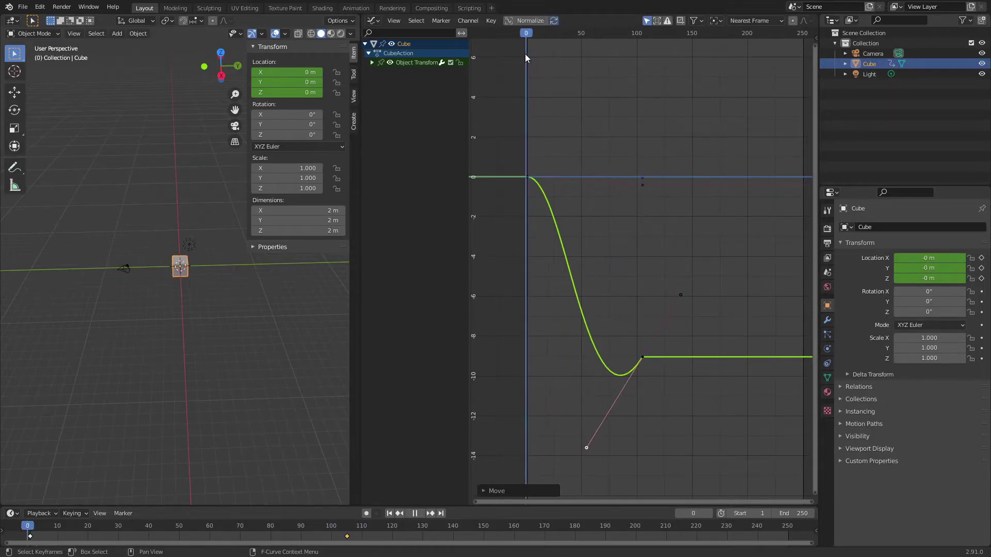
{"action": "key", "text": "space"}
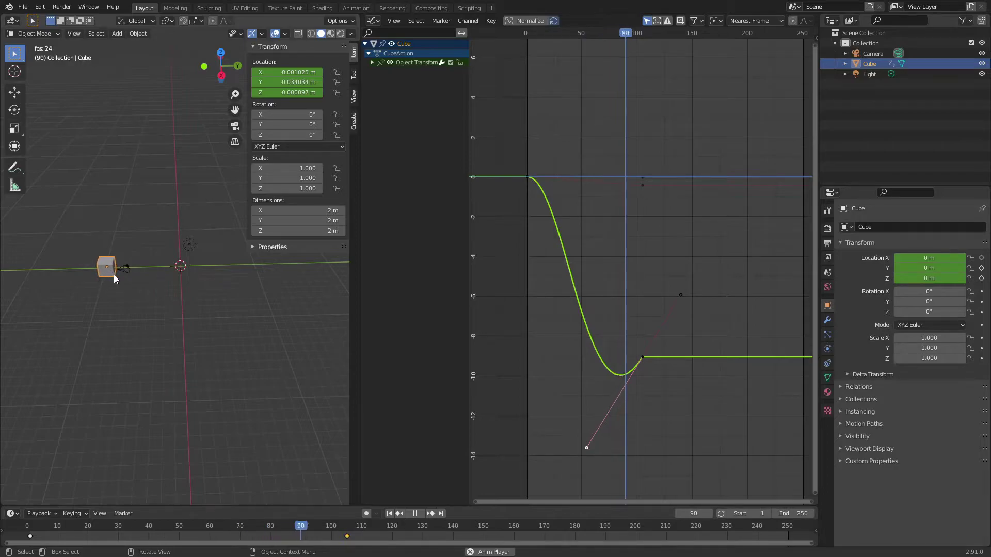
{"action": "key", "text": "space"}
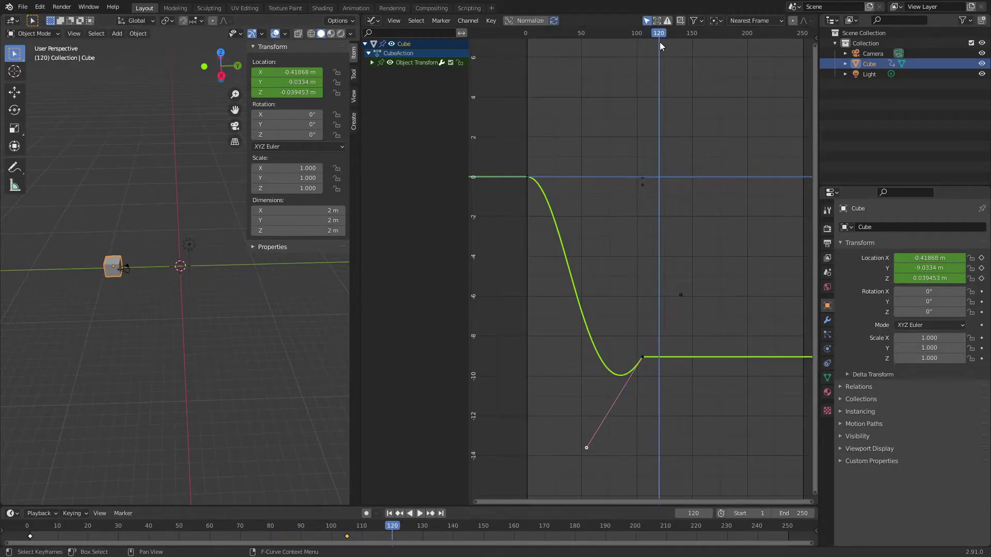
{"action": "left_click_drag", "start_coordinate": [660, 37], "coordinate": [699, 67]}
{"action": "key", "text": "space"}
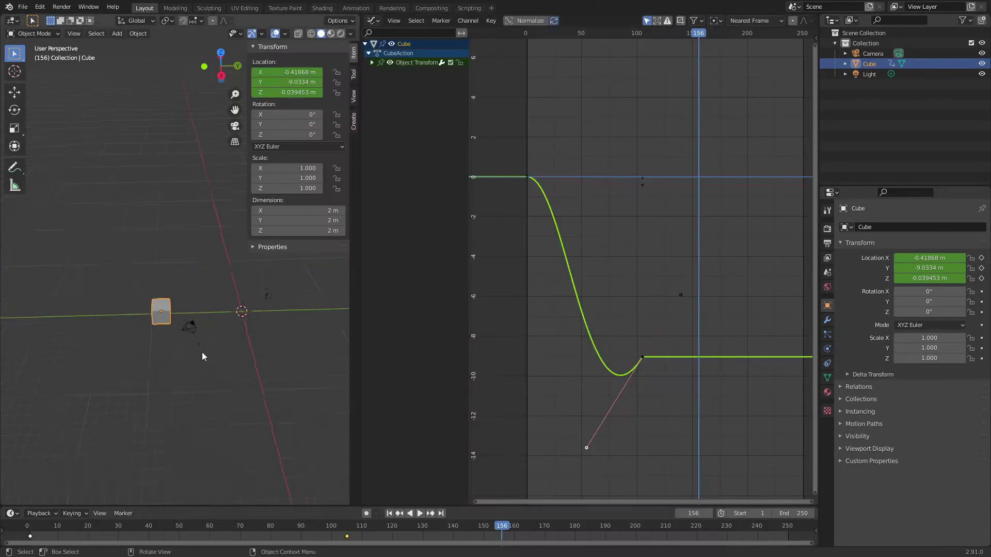
{"action": "mouse_move", "coordinate": [202, 352]}
{"action": "middle_mouse_down"}
{"action": "mouse_move", "coordinate": [243, 357]}
{"action": "mouse_move", "coordinate": [203, 363]}
{"action": "middle_mouse_up"}
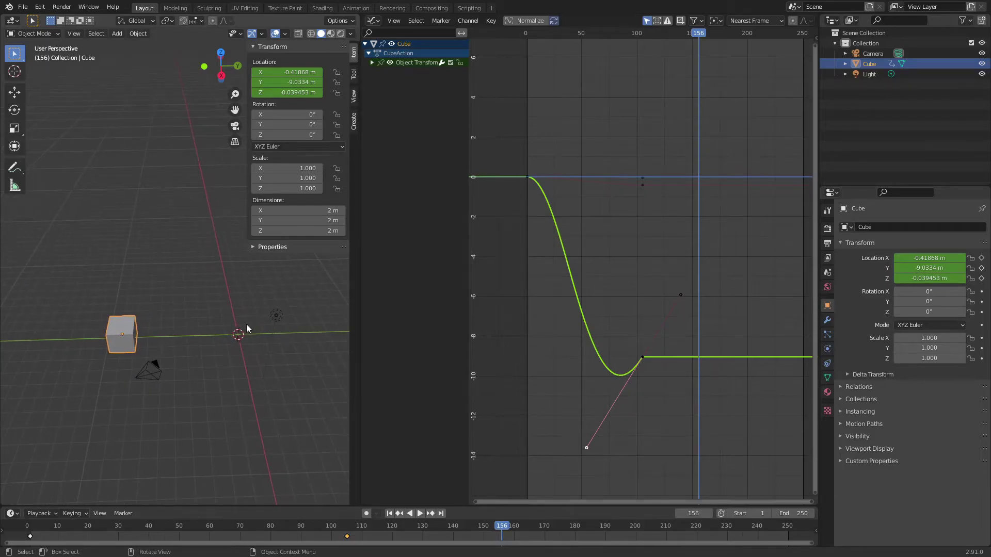
Move the final keyframe's incoming Bezier handle lower-left so the Y curve dips to about -10.
{"action": "scroll", "coordinate": [574, 240], "scroll_direction": "down", "scroll_amount": 3}
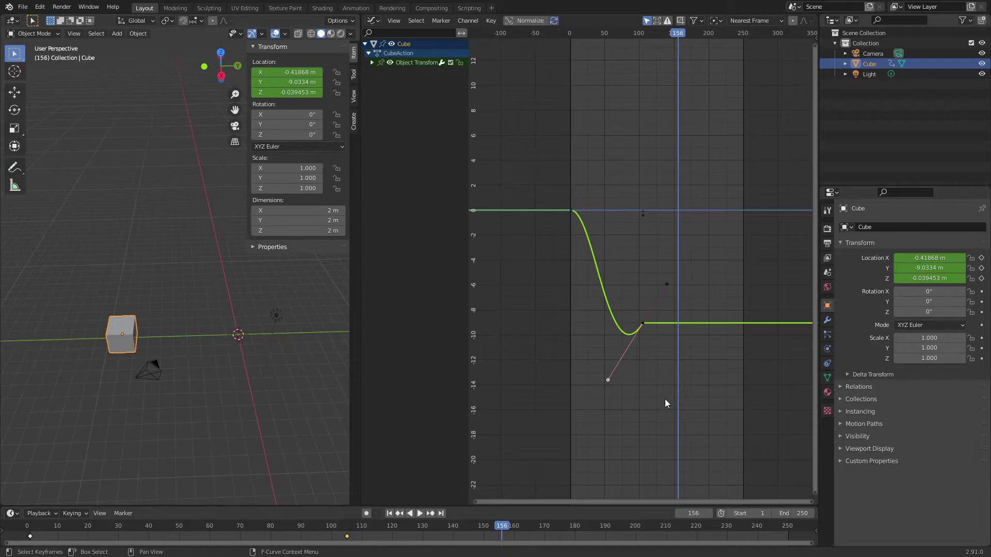
{"action": "scroll", "coordinate": [665, 398], "scroll_direction": "up", "scroll_amount": 2}
{"action": "key", "text": "g"}
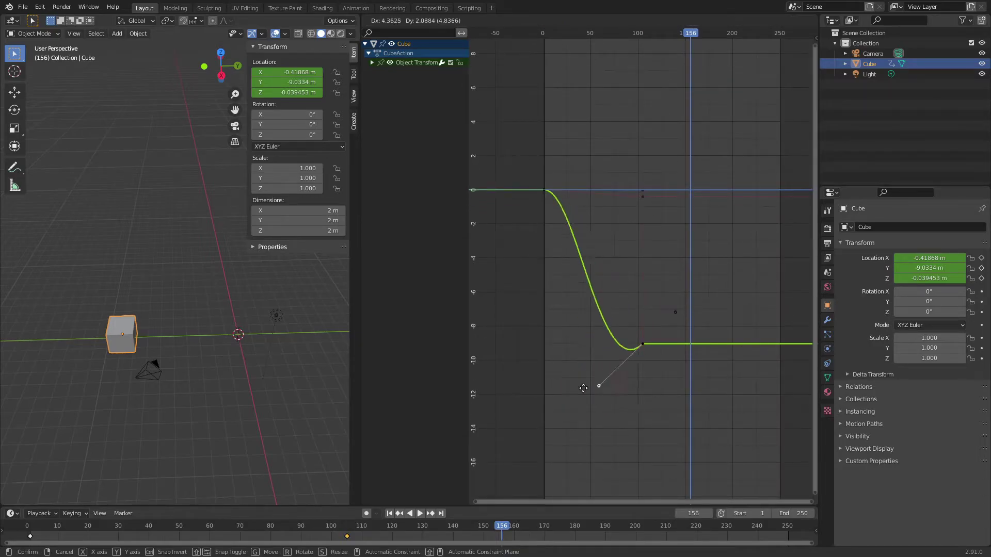
{"action": "left_click", "coordinate": [600, 409]}
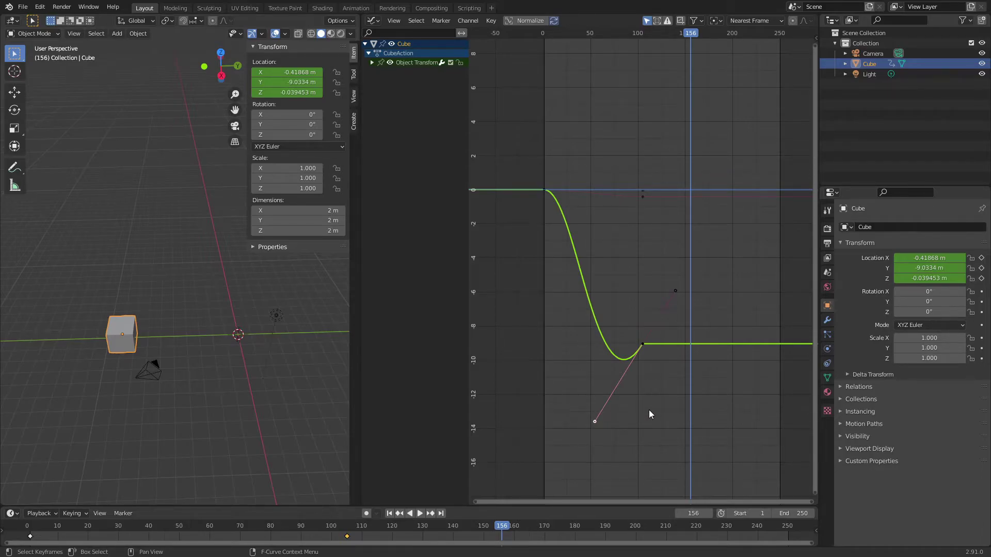
Clear the cube's location keyframes and reset its location to 0 m.
{"action": "right_click", "coordinate": [283, 83]}
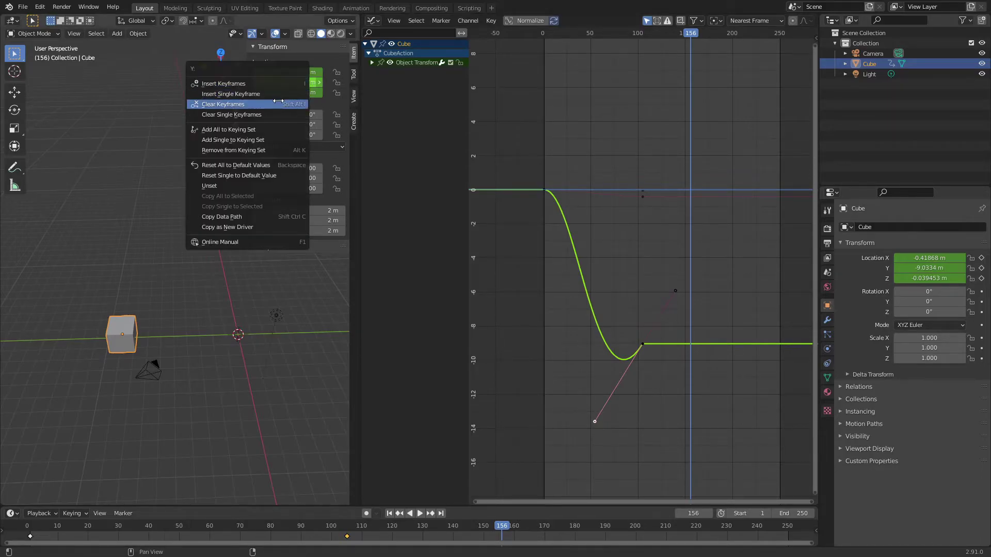
{"action": "left_click", "coordinate": [276, 104]}
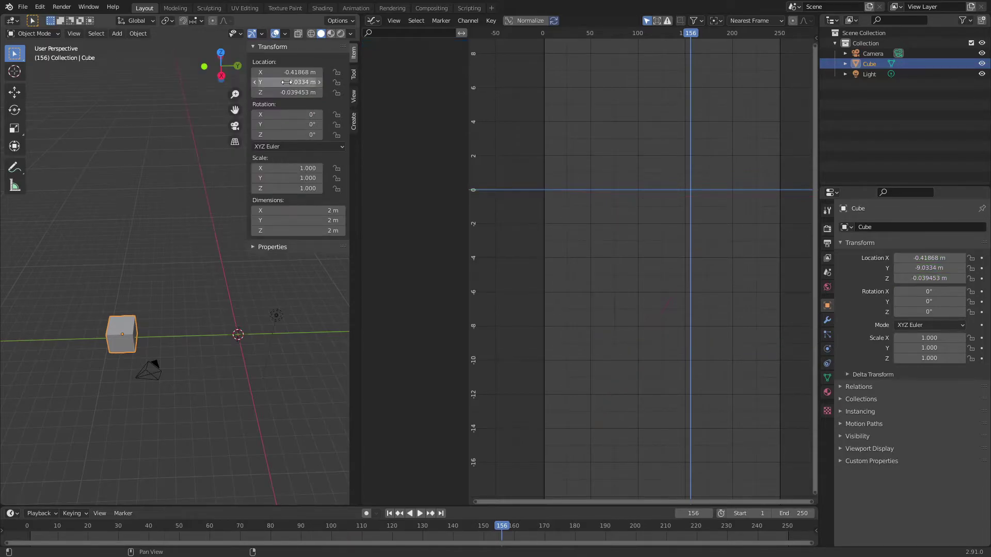
{"action": "key", "text": "BackSpace"}
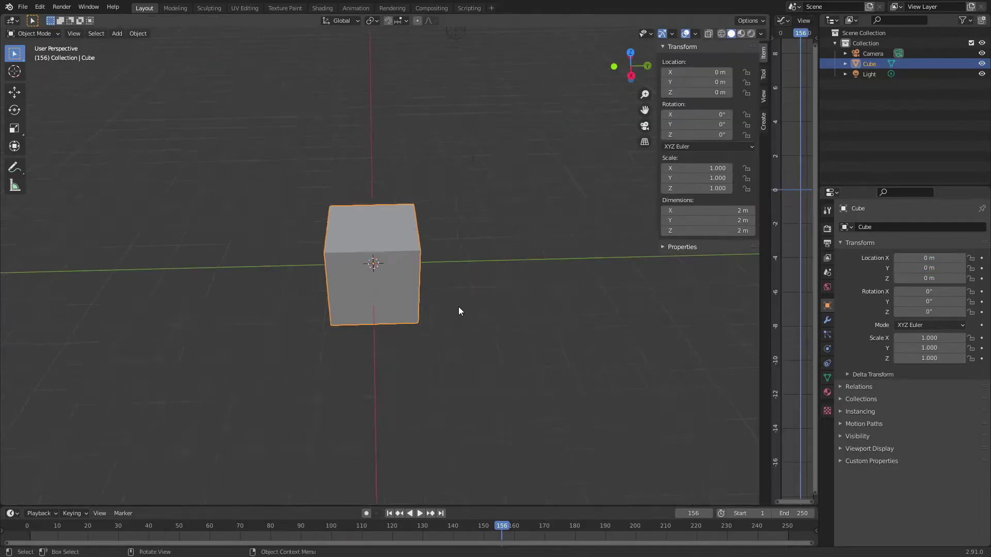
{"action": "middle_click_drag", "start_coordinate": [459, 307], "coordinate": [479, 304]}
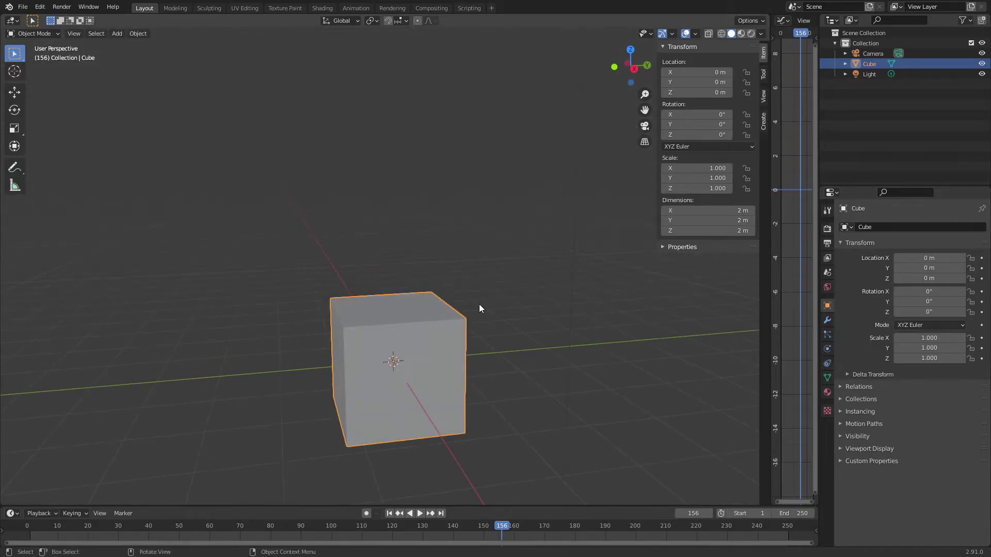
{"action": "scroll", "coordinate": [479, 309], "scroll_direction": "down", "scroll_amount": 6}
{"action": "middle_click_drag", "start_coordinate": [543, 255], "coordinate": [560, 221]}
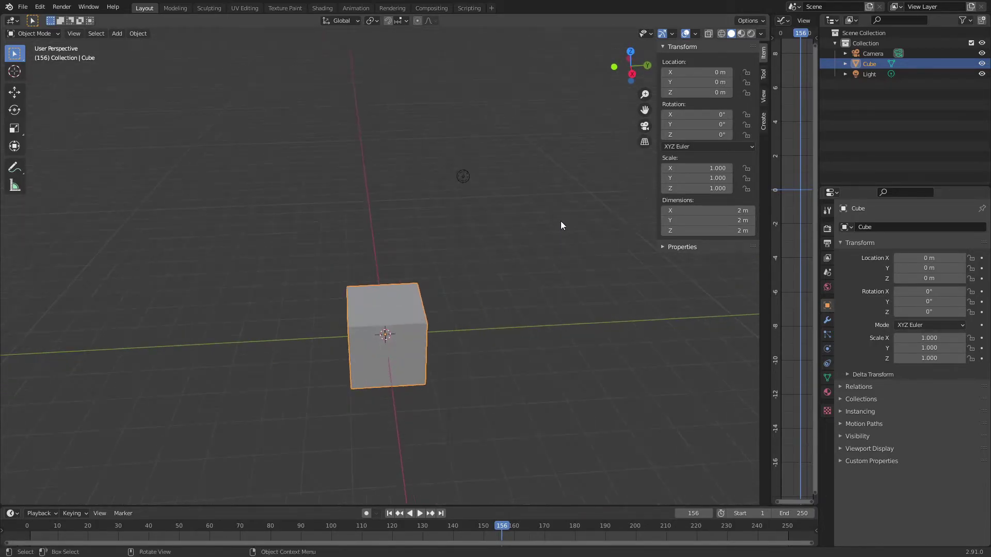
Add a driver on Location Z, delete its var variable, and set the expression to frame/10.
{"action": "right_click", "coordinate": [692, 93]}
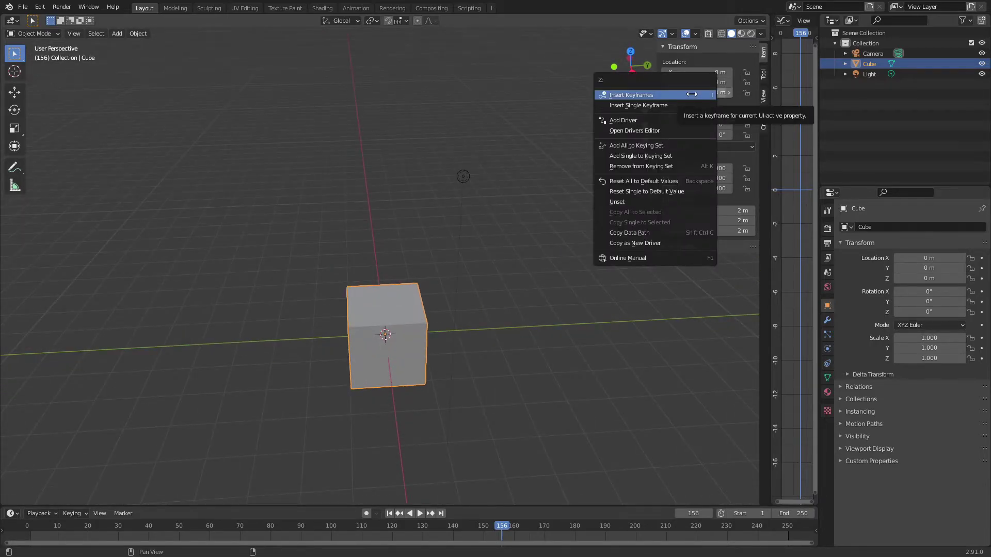
{"action": "left_click", "coordinate": [640, 115]}
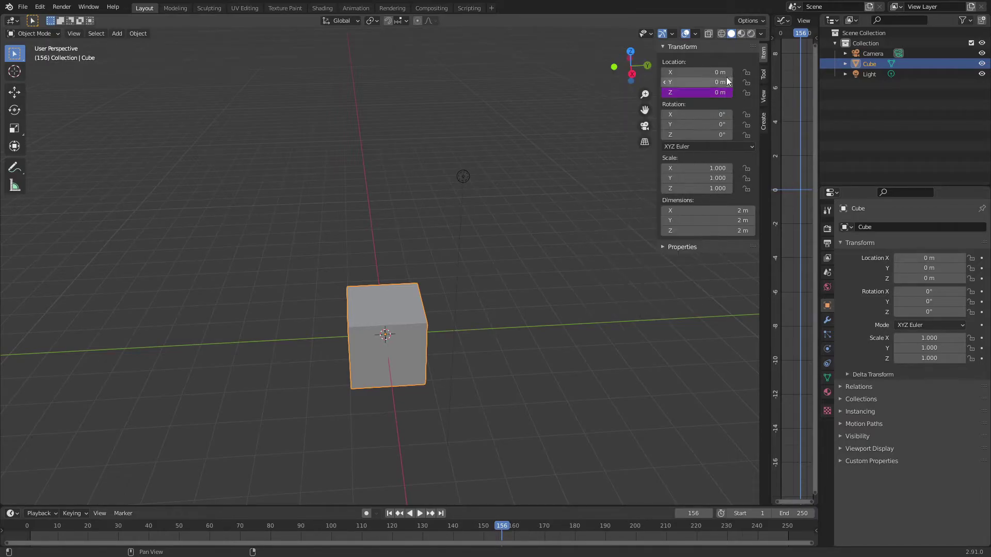
{"action": "right_click", "coordinate": [720, 92]}
{"action": "left_click", "coordinate": [715, 126]}
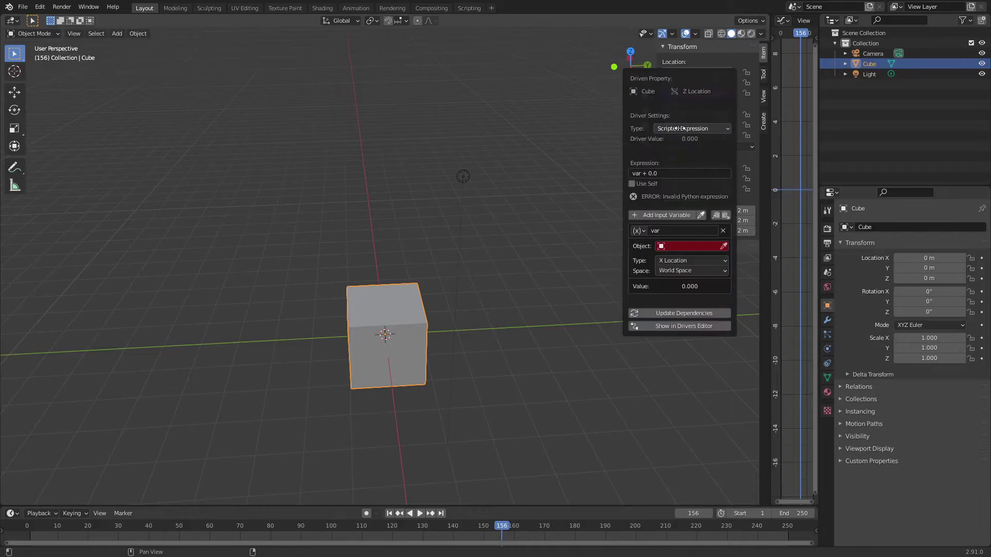
{"action": "left_click", "coordinate": [723, 231]}
{"action": "left_click", "coordinate": [672, 174]}
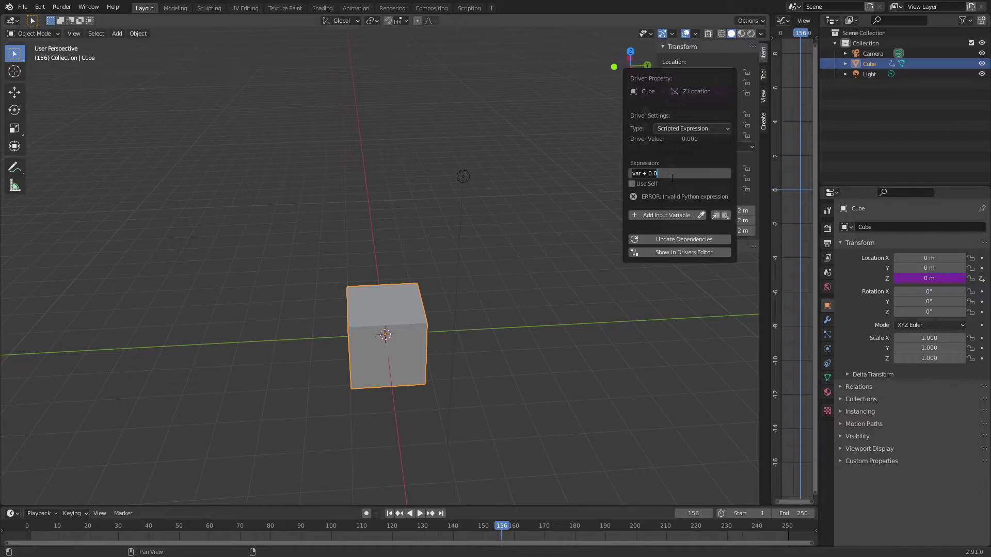
{"action": "type", "text": "frame/10"}
{"action": "key", "text": "Return"}
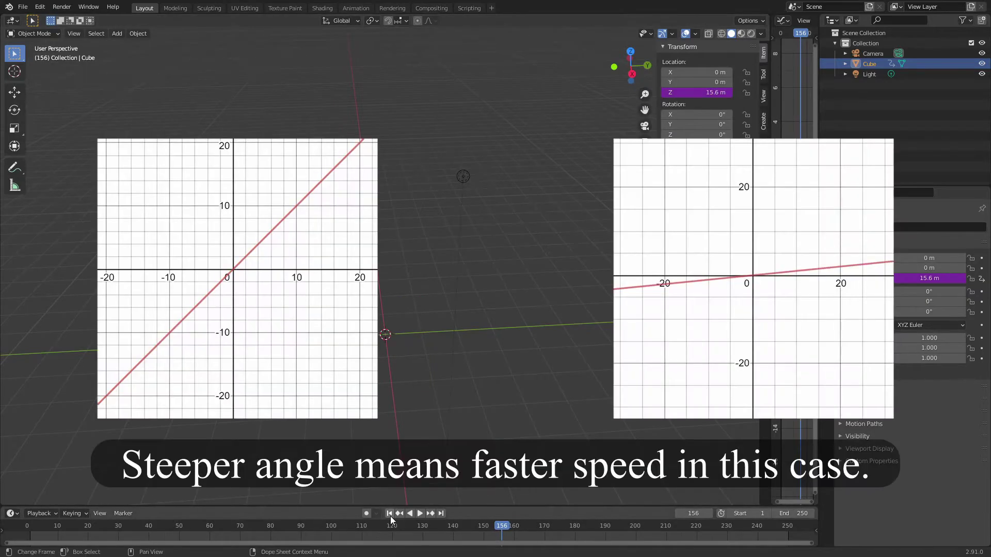
Jump to frame 1 and play the animation to watch the cube rise, then stop.
{"action": "left_click", "coordinate": [389, 513]}
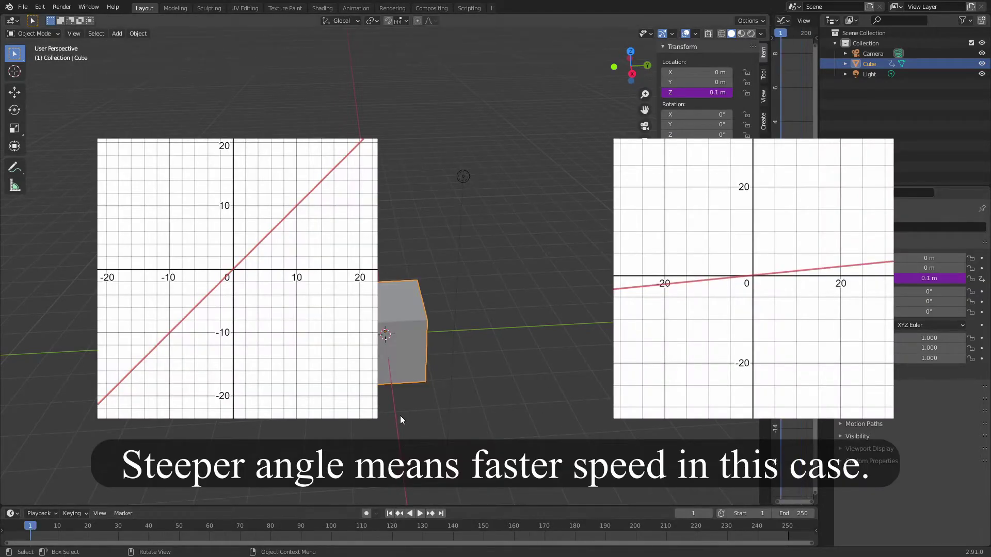
{"action": "scroll", "coordinate": [400, 415], "scroll_direction": "down", "scroll_amount": 5}
{"action": "key", "text": "space"}
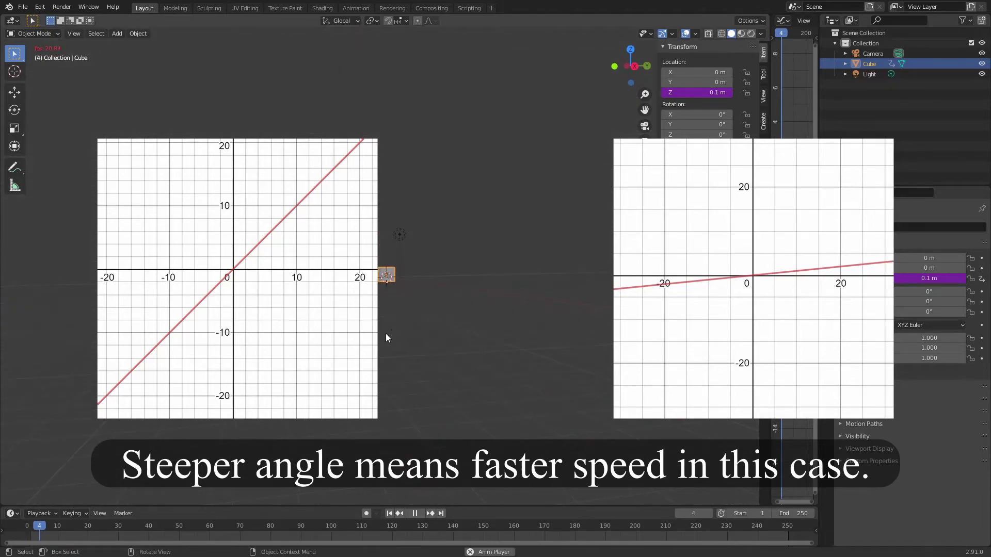
{"action": "middle_click_drag", "start_coordinate": [403, 298], "coordinate": [384, 402]}
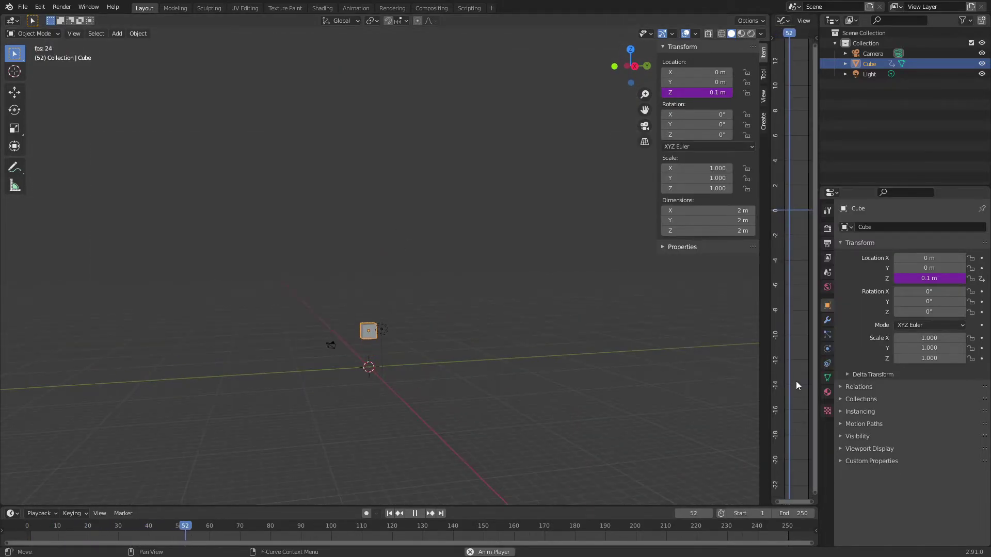
{"action": "scroll", "coordinate": [437, 286], "scroll_direction": "up", "scroll_amount": 5}
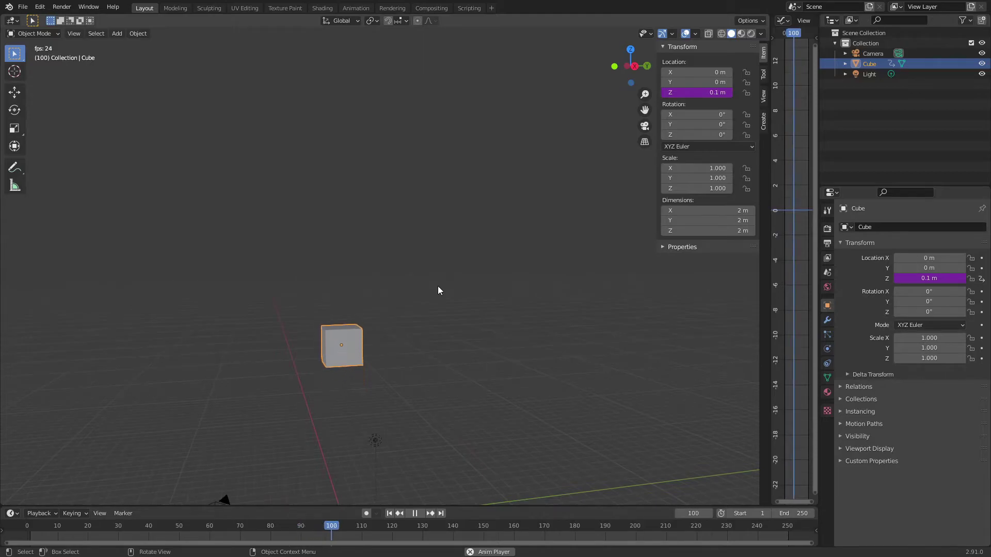
{"action": "key", "text": "space"}
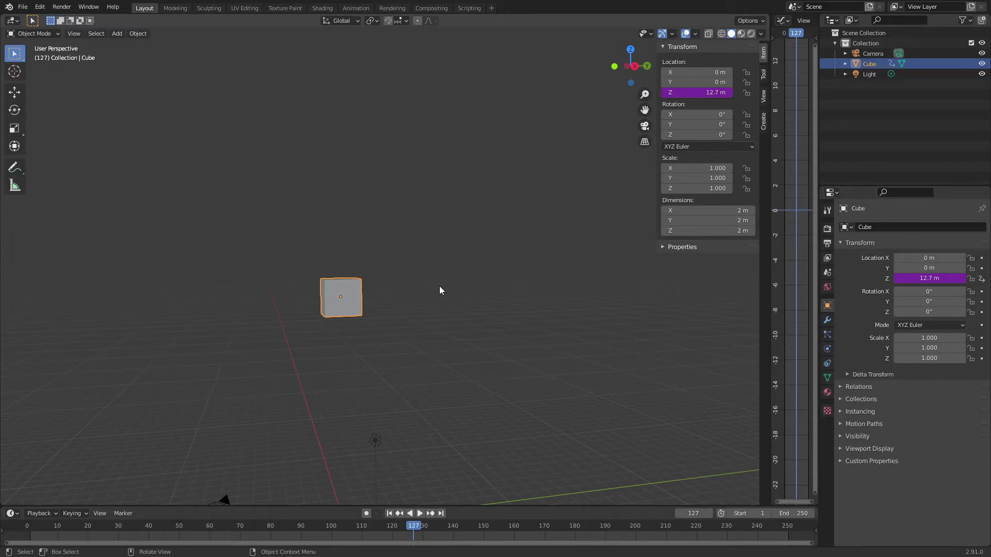
View the cube from a three-quarter angle, step forward a few frames, then replay from the start.
{"action": "scroll", "coordinate": [282, 308], "scroll_direction": "up", "scroll_amount": 3}
{"action": "middle_click_drag", "start_coordinate": [283, 308], "coordinate": [289, 365]}
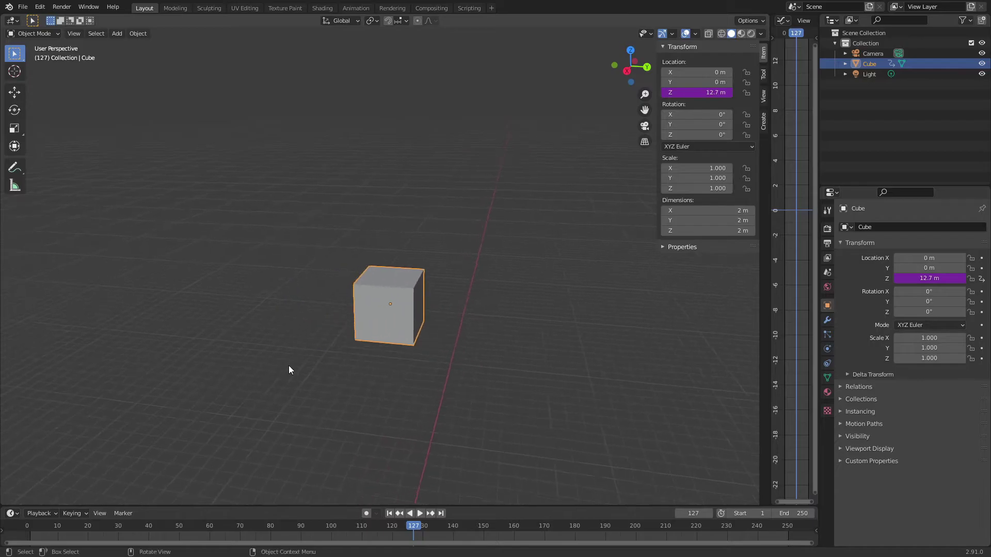
{"action": "scroll", "coordinate": [341, 426], "scroll_direction": "up", "scroll_amount": 2}
{"action": "key", "text": "Right"}
{"action": "key", "text": "Right"}
{"action": "key", "text": "Right"}
{"action": "key", "text": "Right"}
{"action": "key", "text": "Right"}
{"action": "key", "text": "Right"}
{"action": "key", "text": "Right"}
{"action": "key", "text": "Right"}
{"action": "key", "text": "Right"}
{"action": "key", "text": "Right"}
{"action": "key", "text": "Right"}
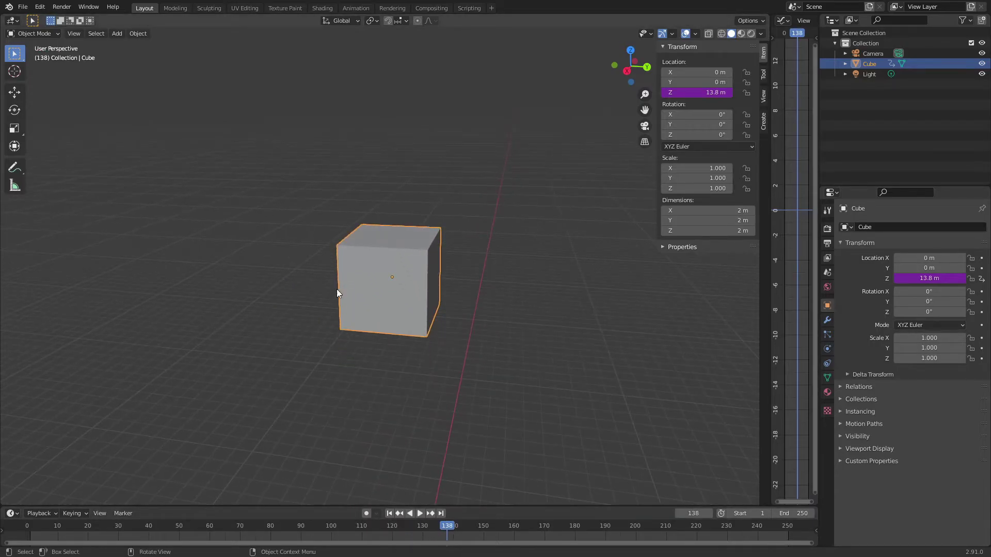
{"action": "left_click", "coordinate": [389, 514]}
{"action": "key", "text": "space"}
{"action": "scroll", "coordinate": [399, 430], "scroll_direction": "down", "scroll_amount": 5}
{"action": "middle_click_drag", "start_coordinate": [400, 430], "coordinate": [397, 403]}
Stop playback, add a new Z location driver, and enter the expression (frame/10)**2.
{"action": "key", "text": "Escape"}
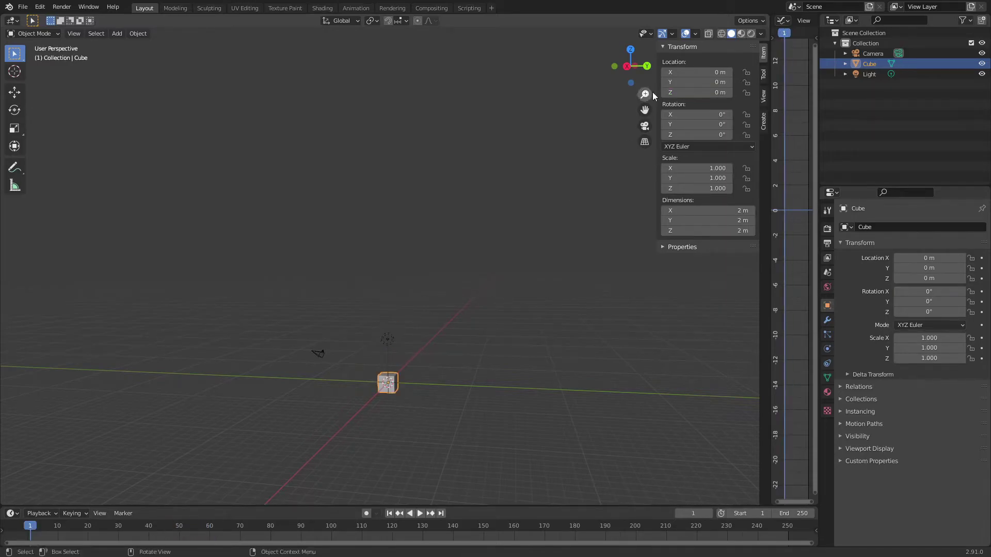
{"action": "right_click", "coordinate": [665, 93]}
{"action": "left_click", "coordinate": [655, 120]}
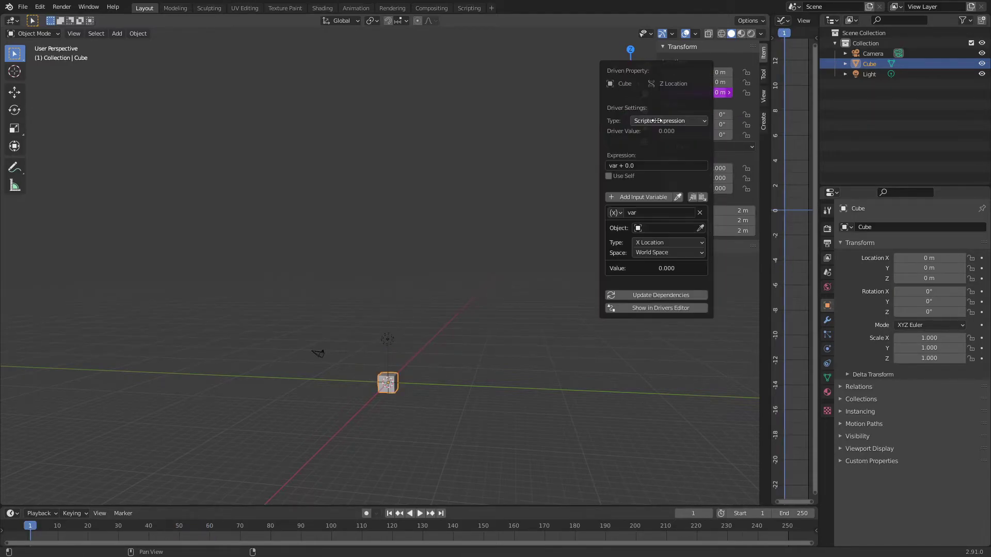
{"action": "left_click", "coordinate": [649, 166]}
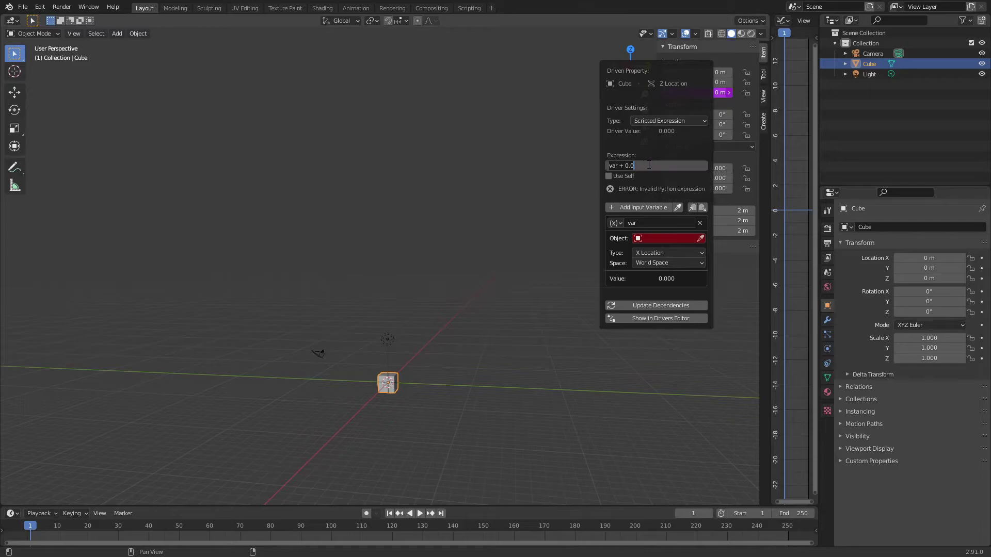
{"action": "type", "text": "(frame/10)"}
{"action": "type", "text": "**"}
{"action": "type", "text": "21"}
{"action": "key", "text": "BackSpace"}
Remove the var variable, turn off Use Self, and confirm the (frame/10)**2 expression.
{"action": "left_click", "coordinate": [700, 222]}
{"action": "left_click", "coordinate": [683, 179]}
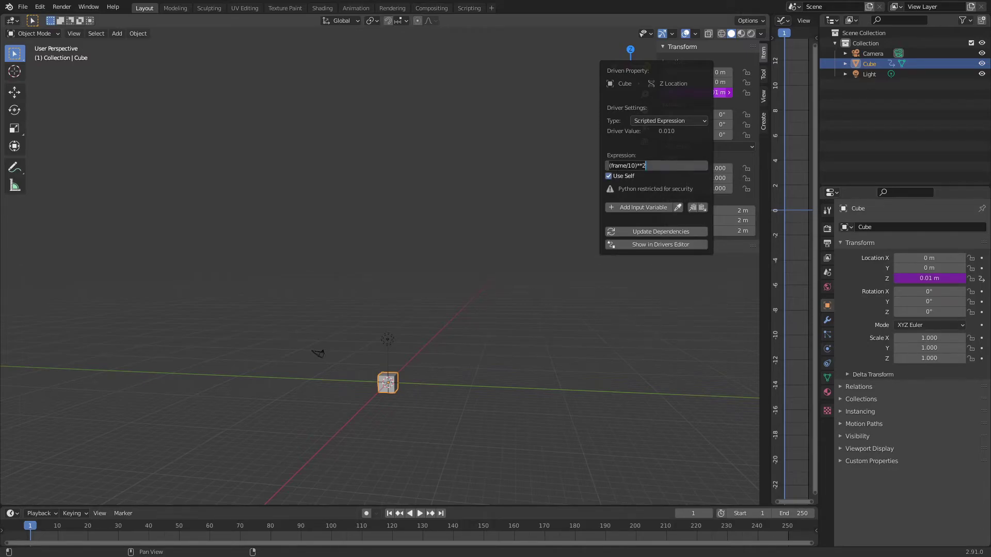
{"action": "key", "text": "Return"}
{"action": "left_click", "coordinate": [609, 177]}
{"action": "left_click", "coordinate": [683, 166]}
{"action": "key", "text": "Return"}
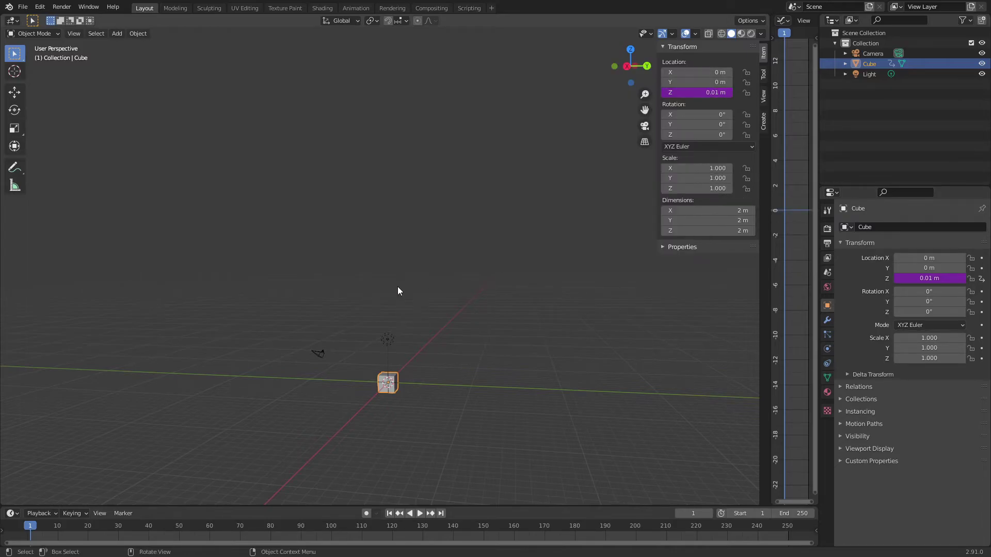
Play the animation and follow the squared driver lifting the cube to 441 m, then stop.
{"action": "key", "text": "space"}
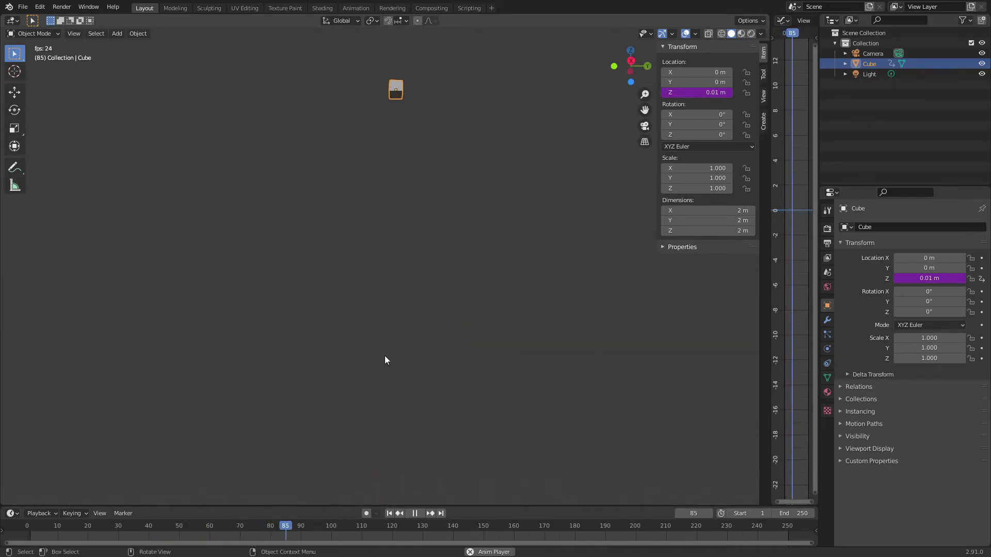
{"action": "middle_click_drag", "start_coordinate": [385, 355], "coordinate": [402, 292]}
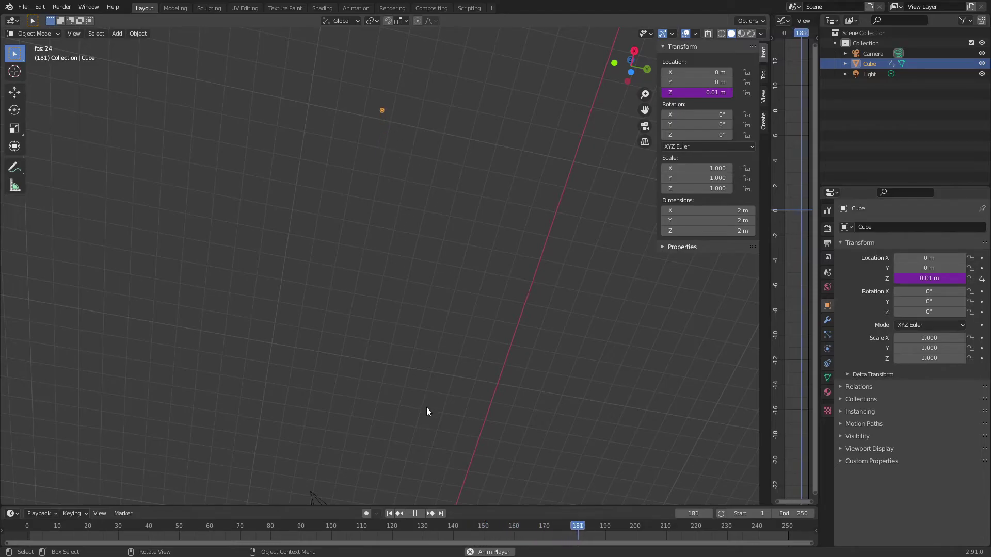
{"action": "key", "text": "space"}
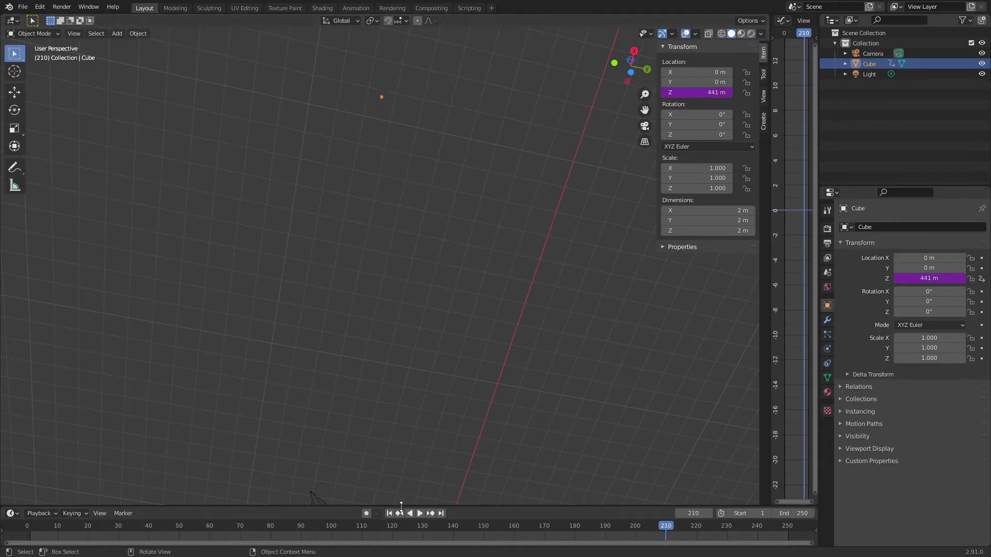
Return to frame 1, recentre the cube, and clear the Z location driver so Z is 0 m.
{"action": "left_click", "coordinate": [389, 514]}
{"action": "middle_click_drag", "start_coordinate": [544, 396], "coordinate": [507, 491]}
{"action": "scroll", "coordinate": [507, 491], "scroll_direction": "down", "scroll_amount": 6}
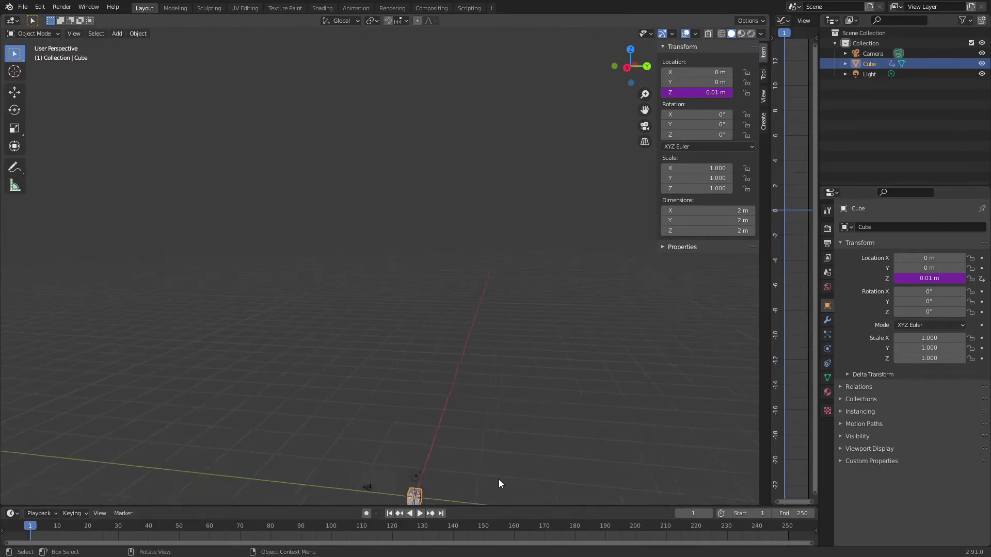
{"action": "scroll", "coordinate": [444, 366], "scroll_direction": "up", "scroll_amount": 3}
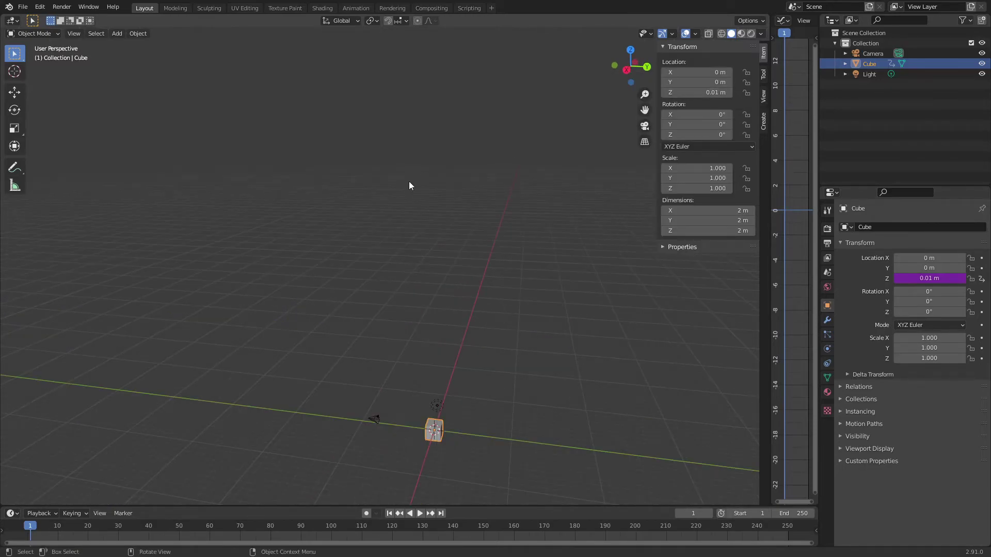
{"action": "middle_click_drag", "start_coordinate": [410, 184], "coordinate": [413, 296], "text": "shift"}
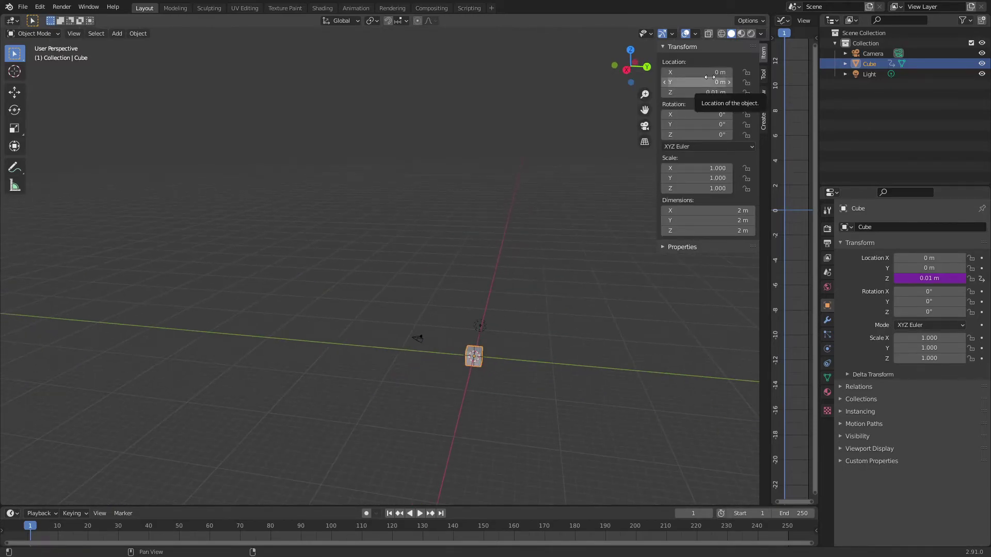
{"action": "key", "text": "BackSpace"}
Add a driver to Location Z, remove its default variable, and set the expression to sin(frame/10).
{"action": "right_click", "coordinate": [703, 92]}
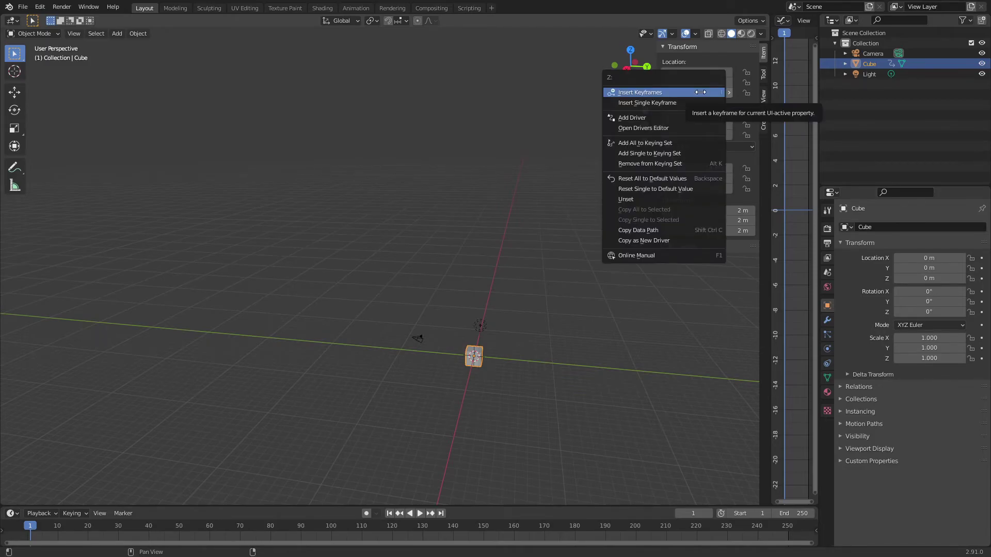
{"action": "left_click", "coordinate": [673, 117]}
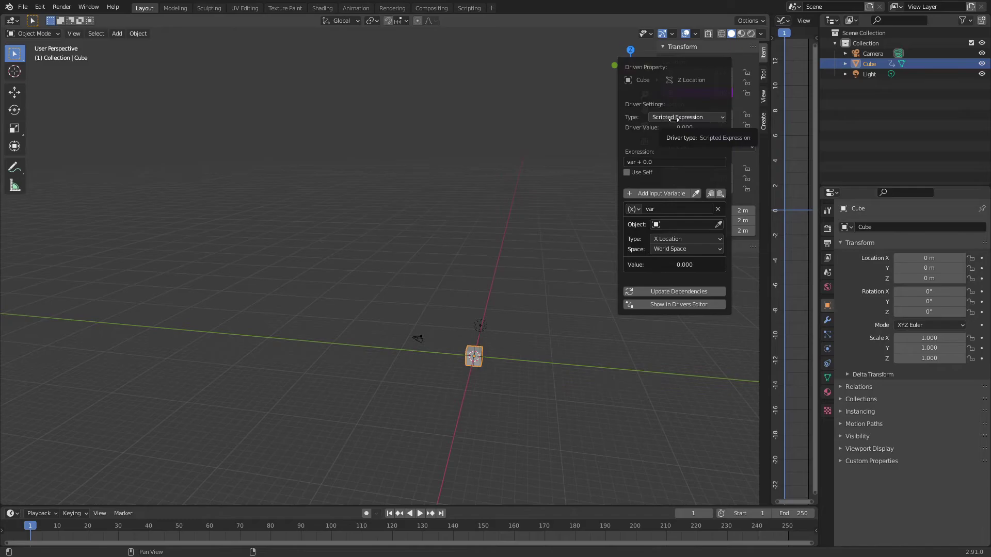
{"action": "left_click", "coordinate": [717, 209]}
{"action": "left_click", "coordinate": [651, 162]}
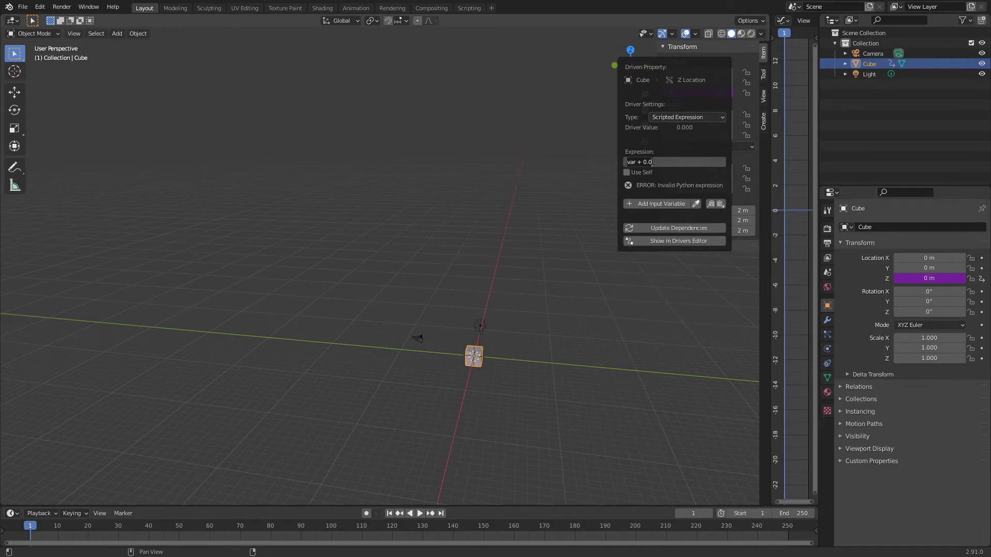
{"action": "type", "text": "sin(frame/10)"}
{"action": "key", "text": "Return"}
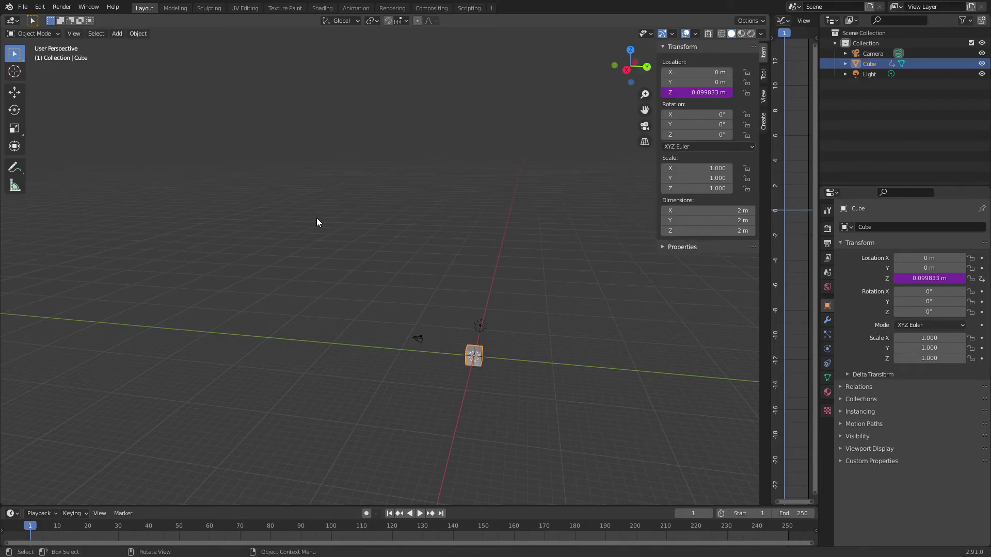
Play the animation to watch the cube bob up and down.
{"action": "middle_click_drag", "start_coordinate": [432, 407], "coordinate": [329, 314]}
{"action": "key", "text": "space"}
{"action": "scroll", "coordinate": [329, 310], "scroll_direction": "up", "scroll_amount": 3}
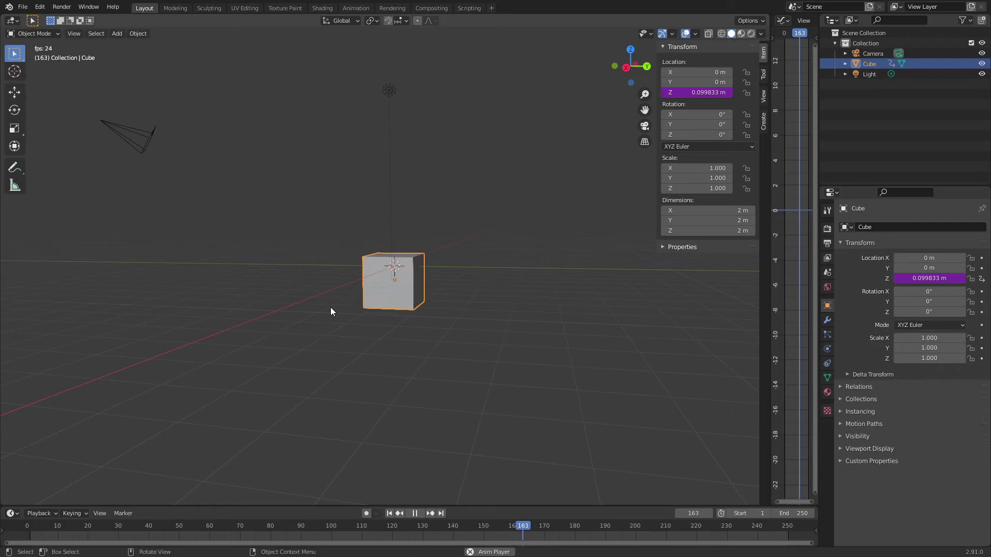
Stop at frame 210, change the driver expression to sin(frame/10)*2, and replay.
{"action": "key", "text": "space"}
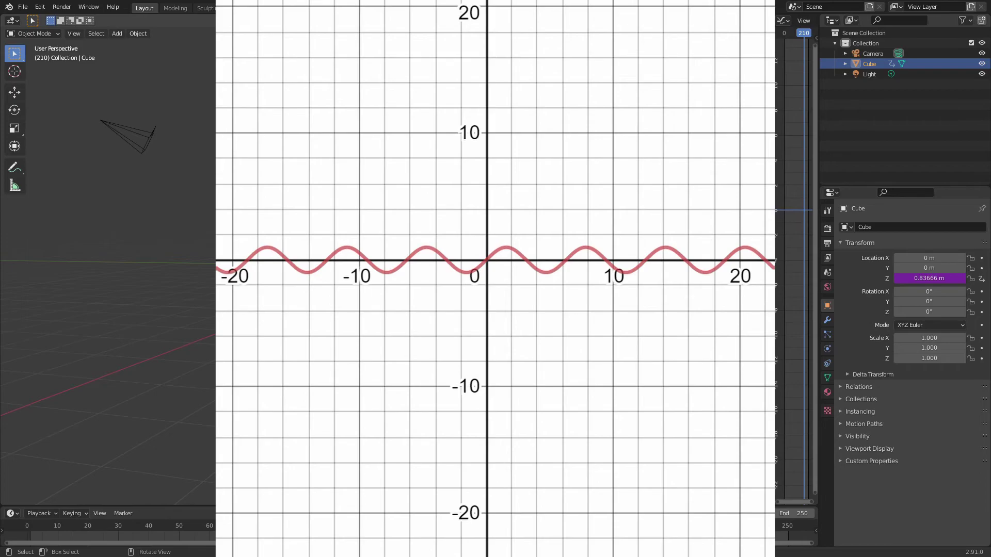
{"action": "key", "text": "shift"}
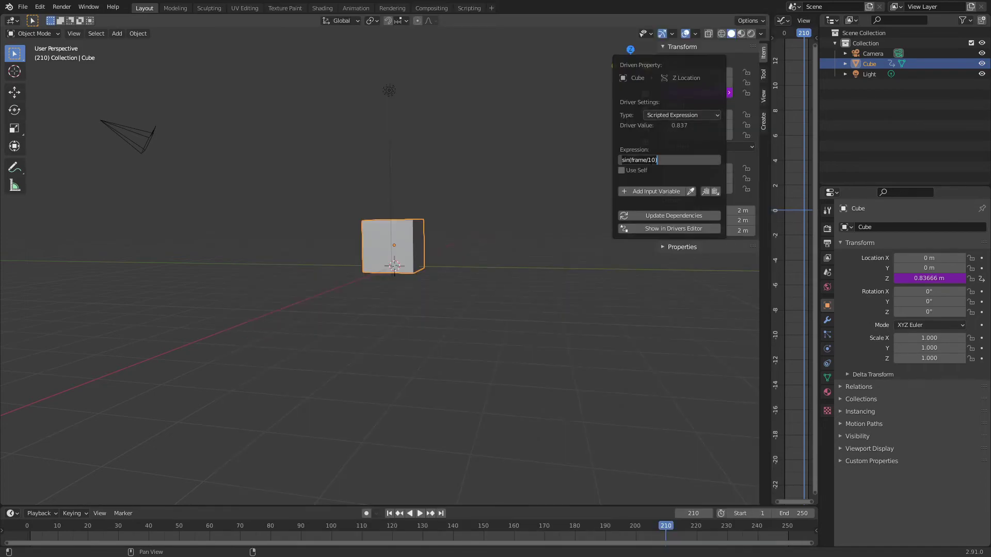
{"action": "left_click", "coordinate": [664, 160]}
{"action": "type", "text": "*2"}
{"action": "key", "text": "Return"}
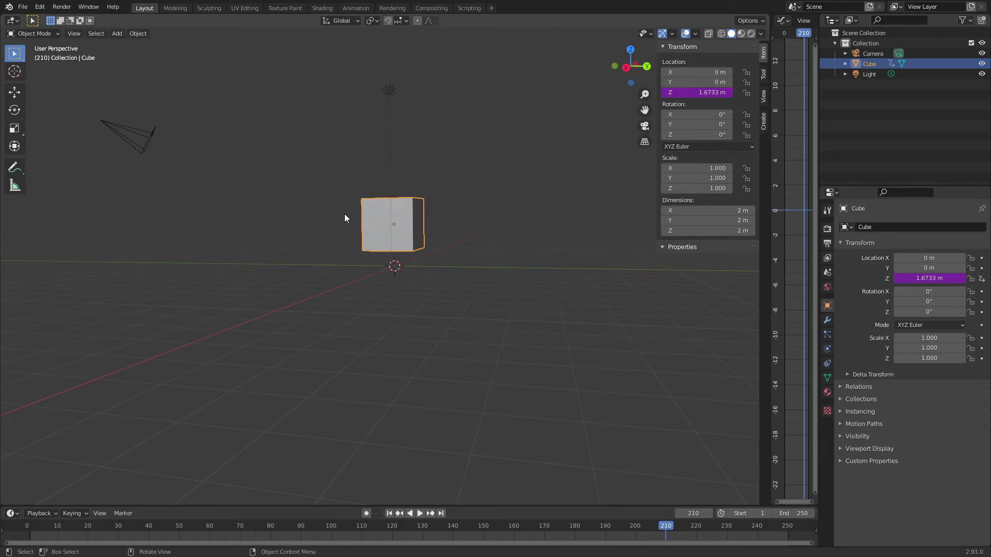
{"action": "key", "text": "space"}
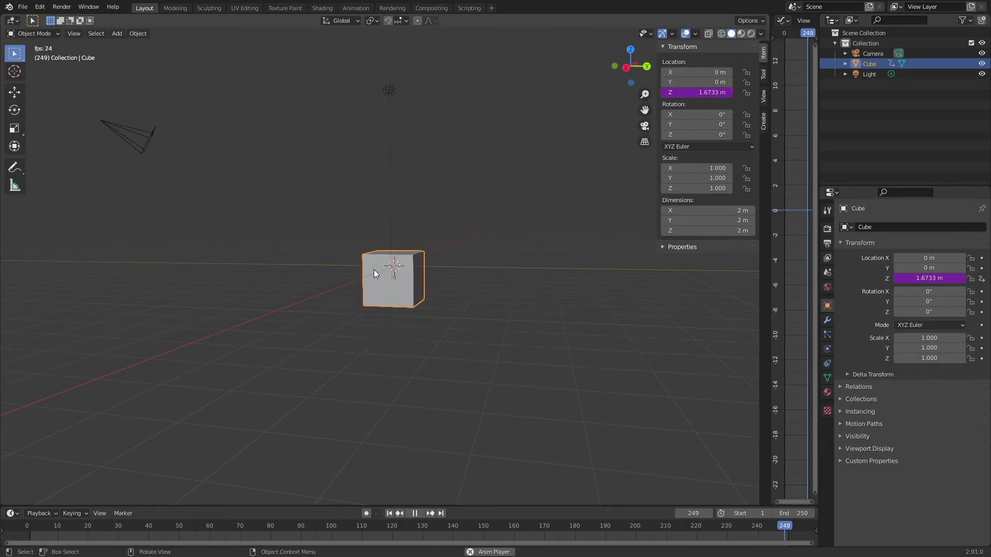
Edit the Z driver, changing its expression's multiplier to give sin(frame/10)*5.
{"action": "right_click", "coordinate": [686, 93]}
{"action": "left_click", "coordinate": [686, 94]}
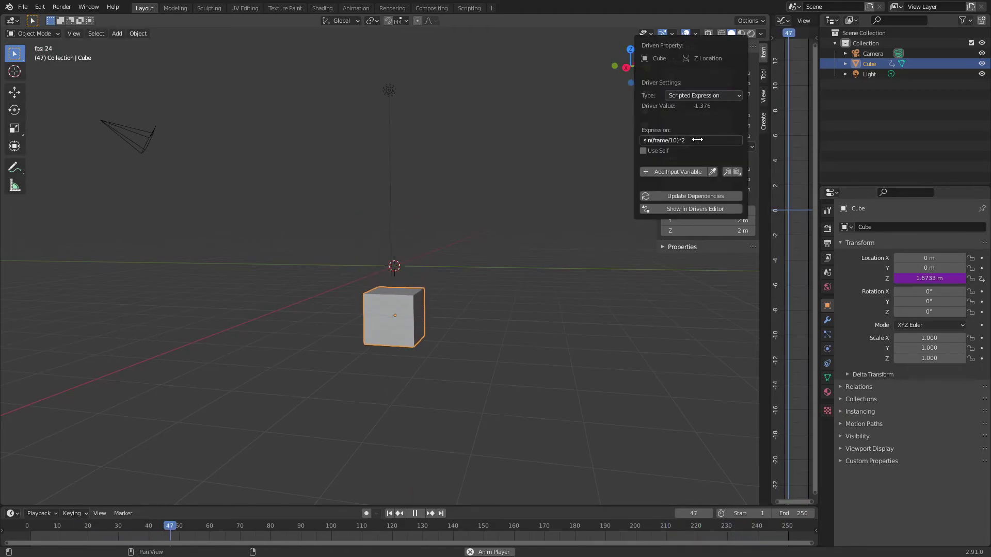
{"action": "left_click", "coordinate": [698, 140]}
{"action": "key", "text": "BackSpace"}
{"action": "type", "text": "5"}
{"action": "key", "text": "Return"}
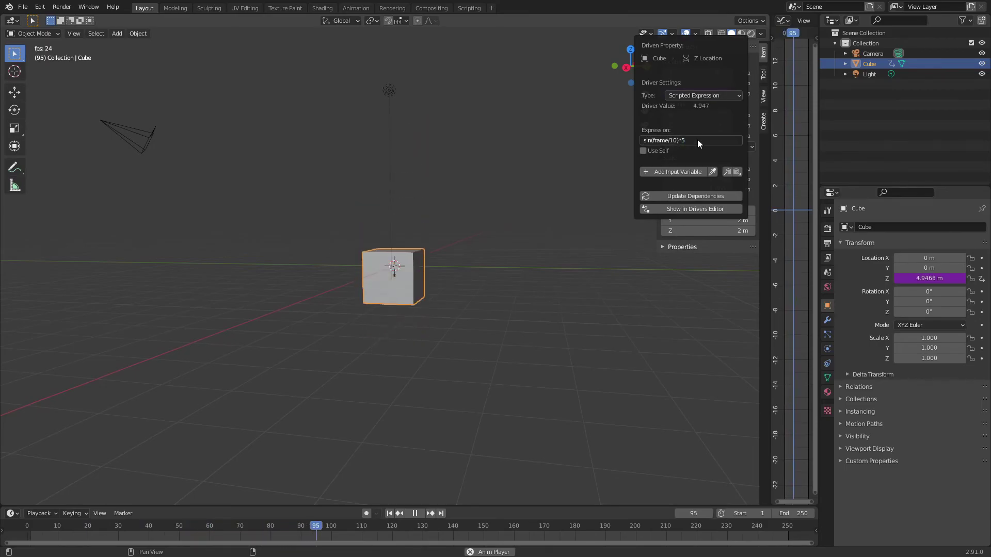
Change the divisor to make the expression sin(frame/2)*5, stop playback, and return to frame 1.
{"action": "left_click", "coordinate": [676, 142]}
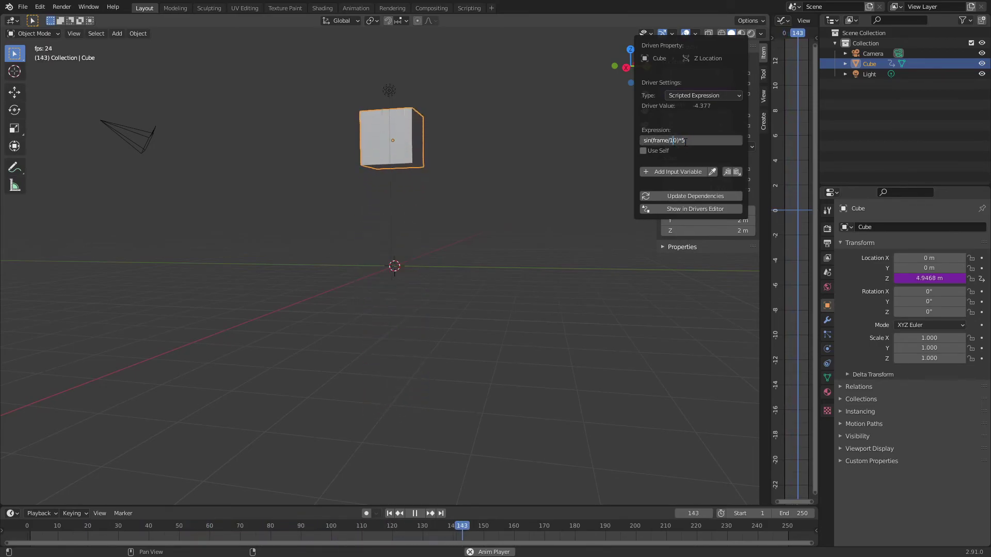
{"action": "left_click", "coordinate": [673, 140]}
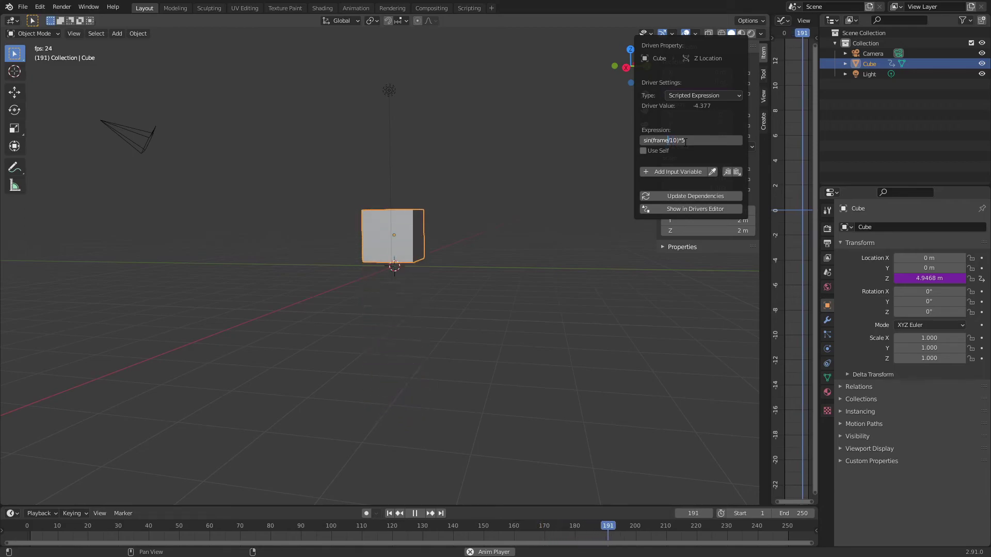
{"action": "key", "text": "BackSpace"}
{"action": "key", "text": "Delete"}
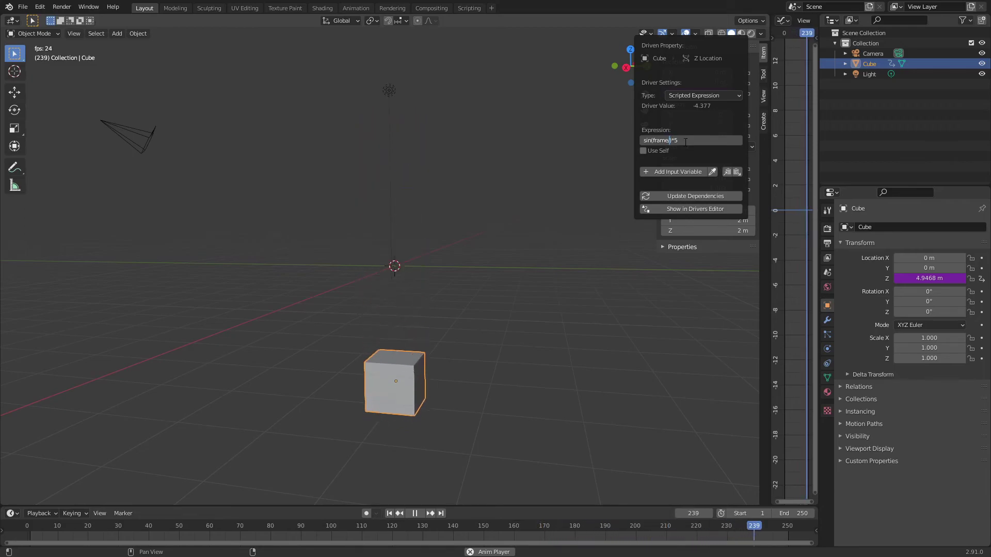
{"action": "type", "text": "2"}
{"action": "key", "text": "Return"}
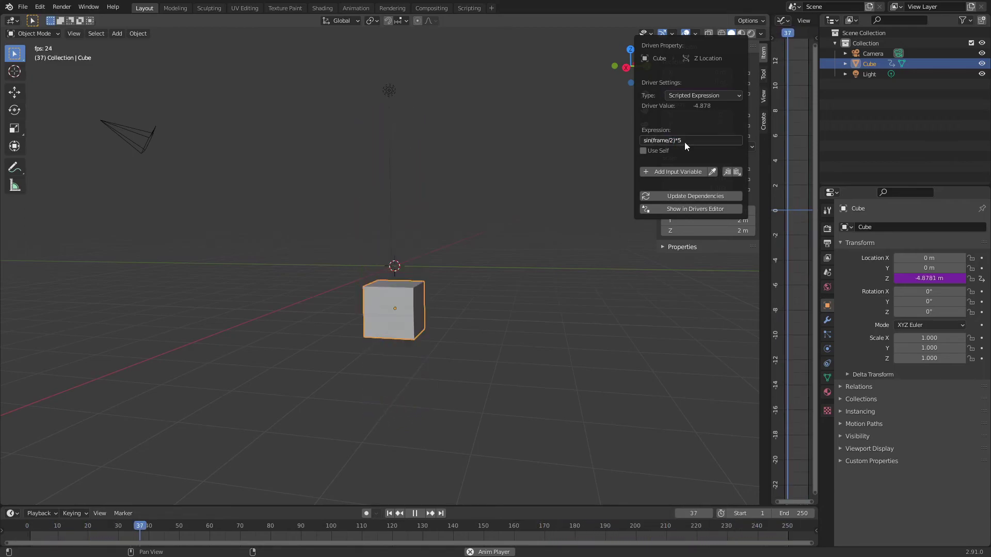
{"action": "key", "text": "space"}
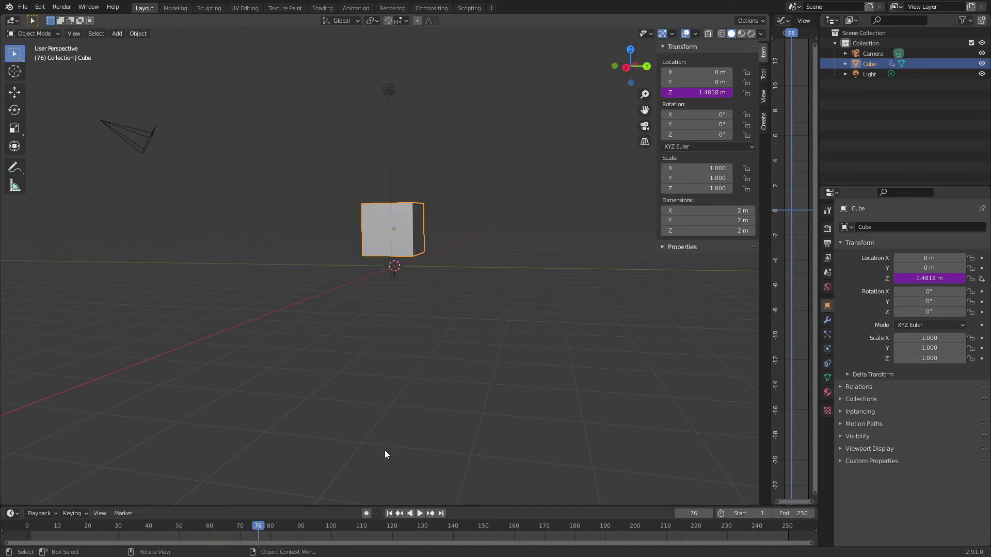
{"action": "left_click", "coordinate": [391, 513]}
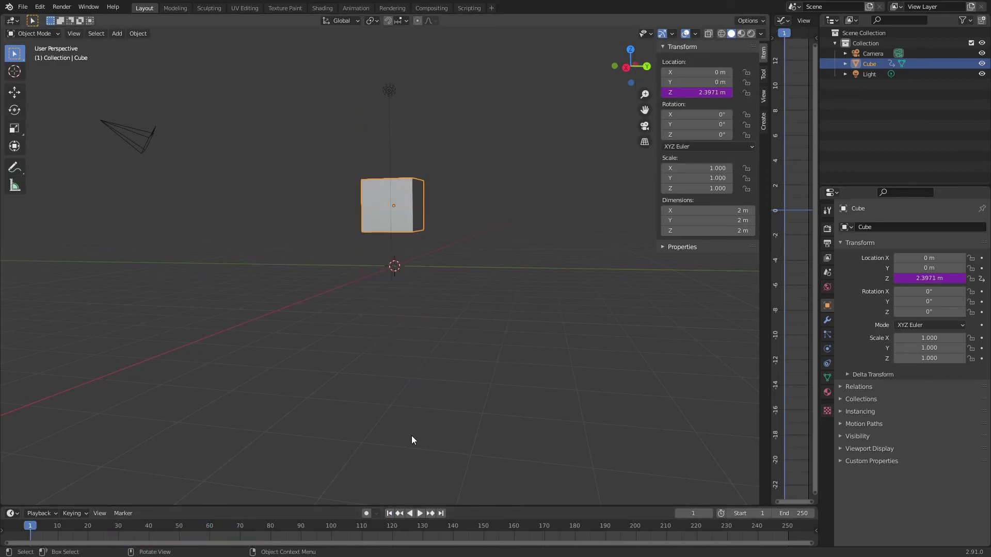
Delete the sine driver from Location Z and reset the cube's Z to 0 m.
{"action": "right_click", "coordinate": [697, 92]}
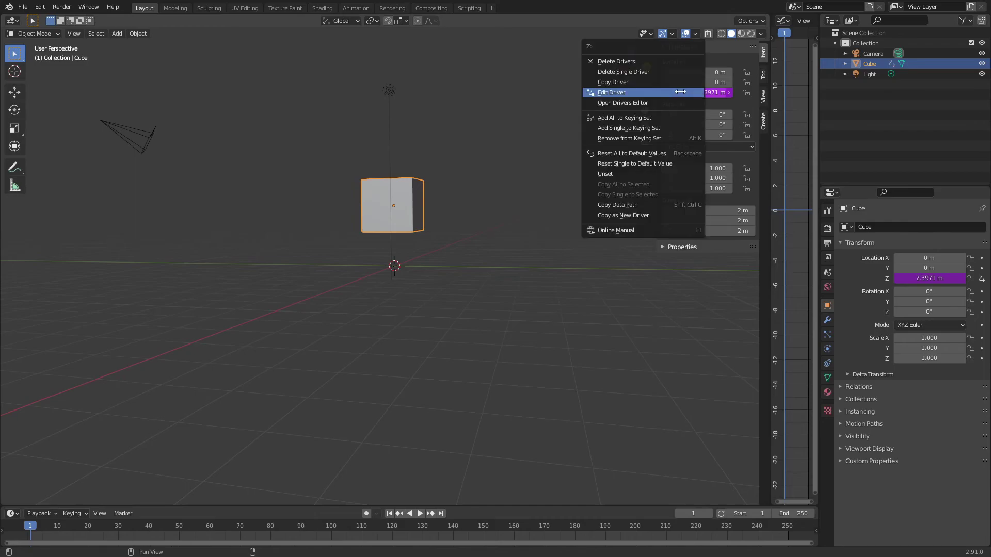
{"action": "left_click", "coordinate": [617, 62]}
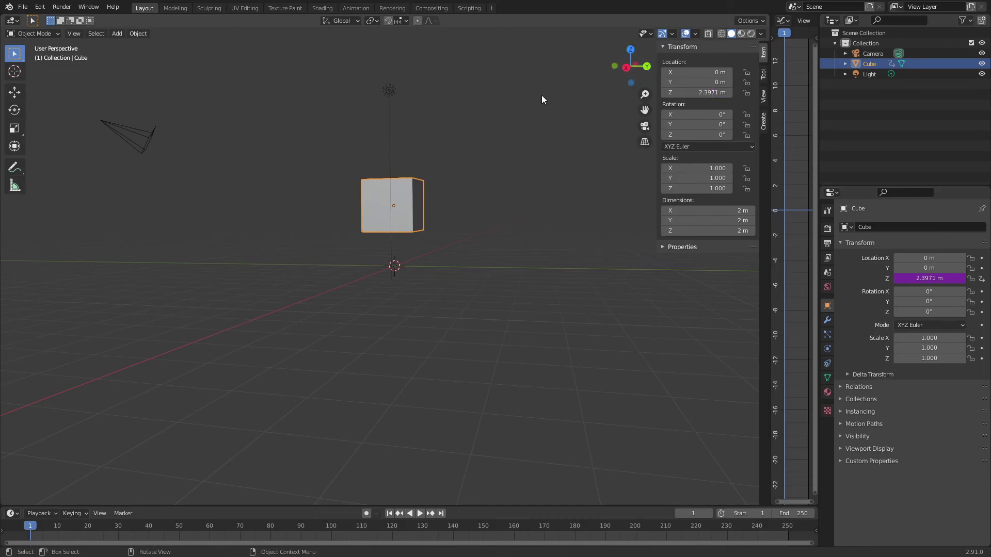
{"action": "key", "text": "BackSpace"}
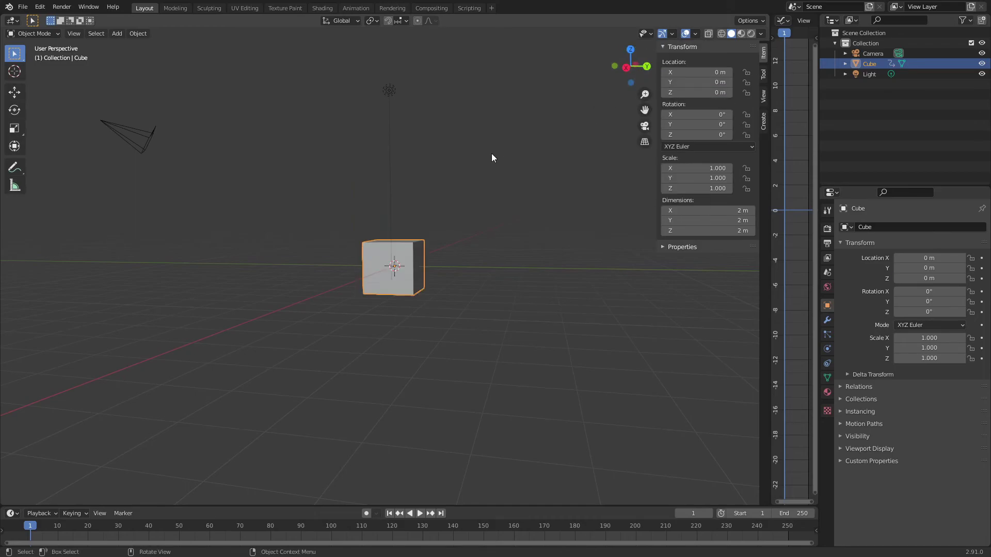
{"action": "middle_click_drag", "start_coordinate": [492, 158], "coordinate": [474, 185]}
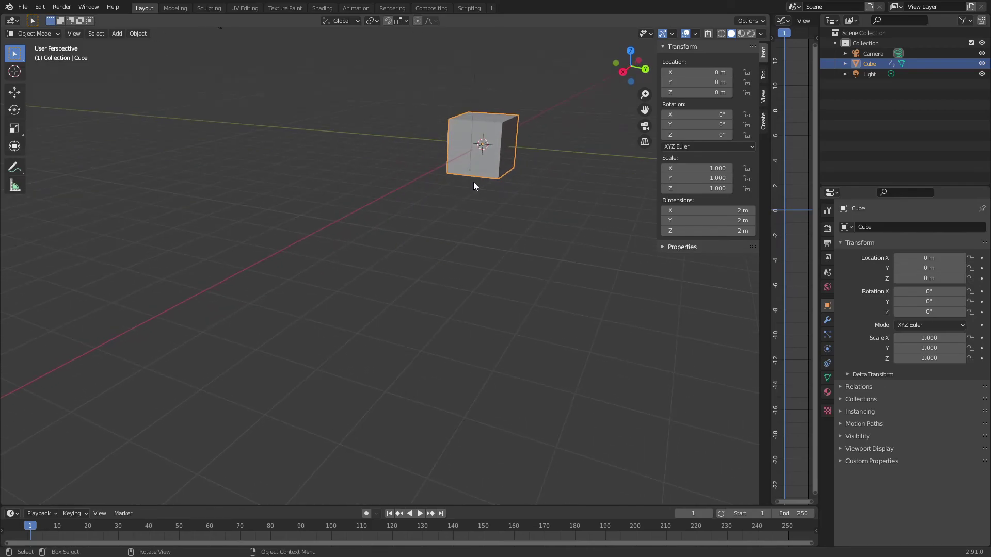